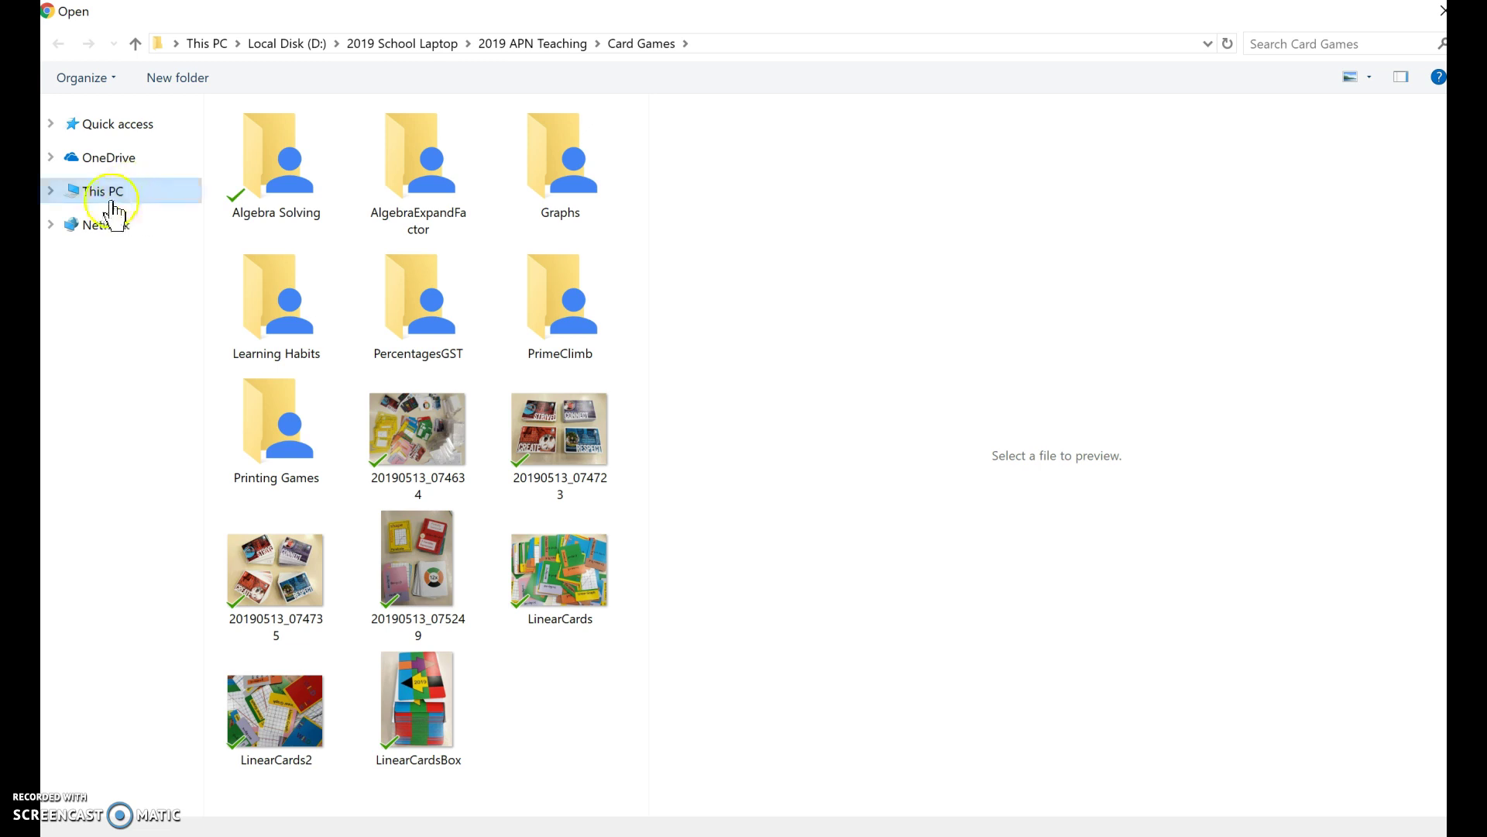
# Open the classdata-93029-all data file from the Desktop folder
pyautogui.click(117, 195)
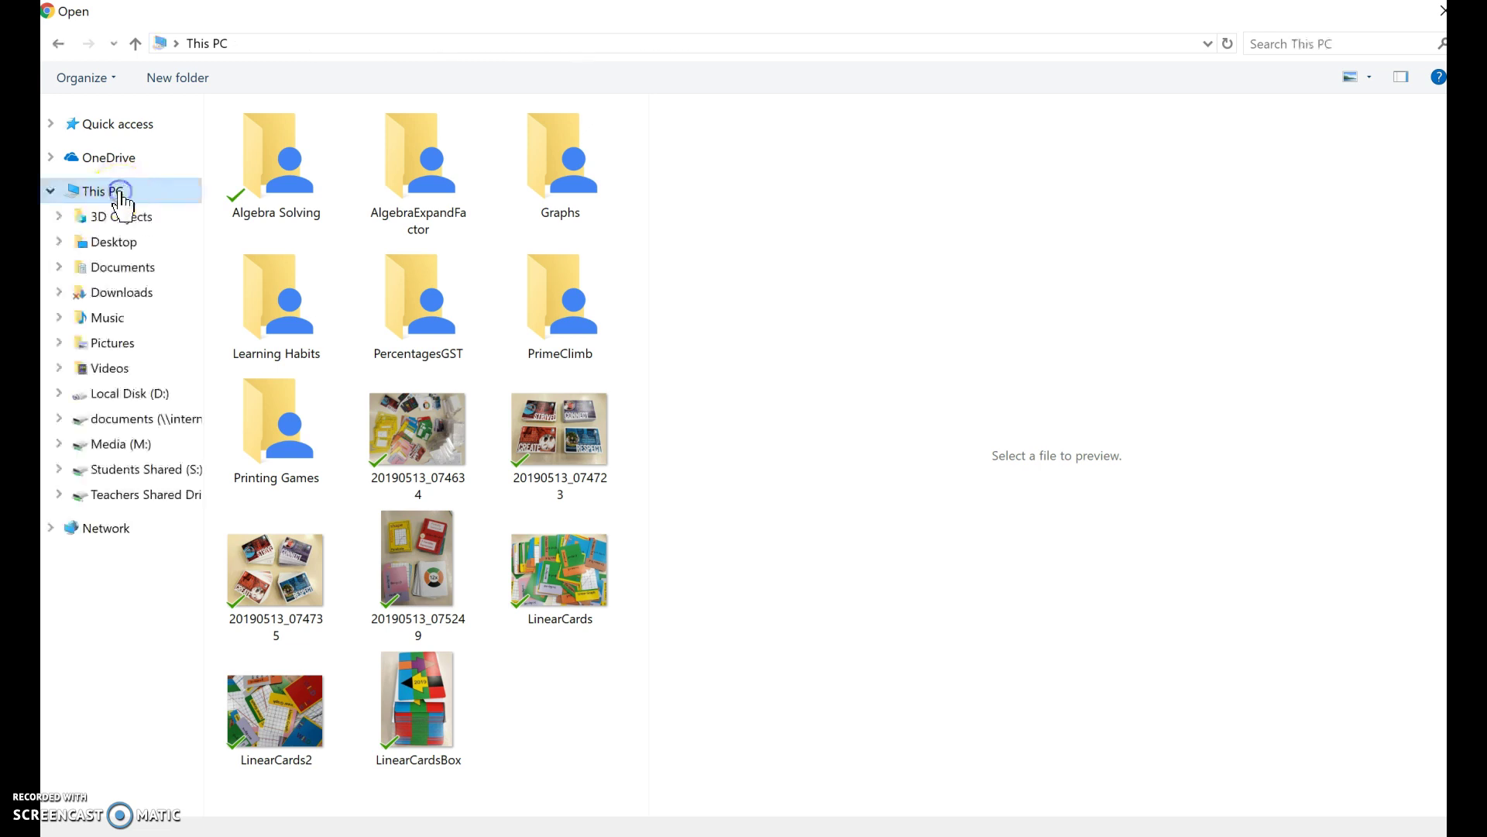
pyautogui.click(127, 244)
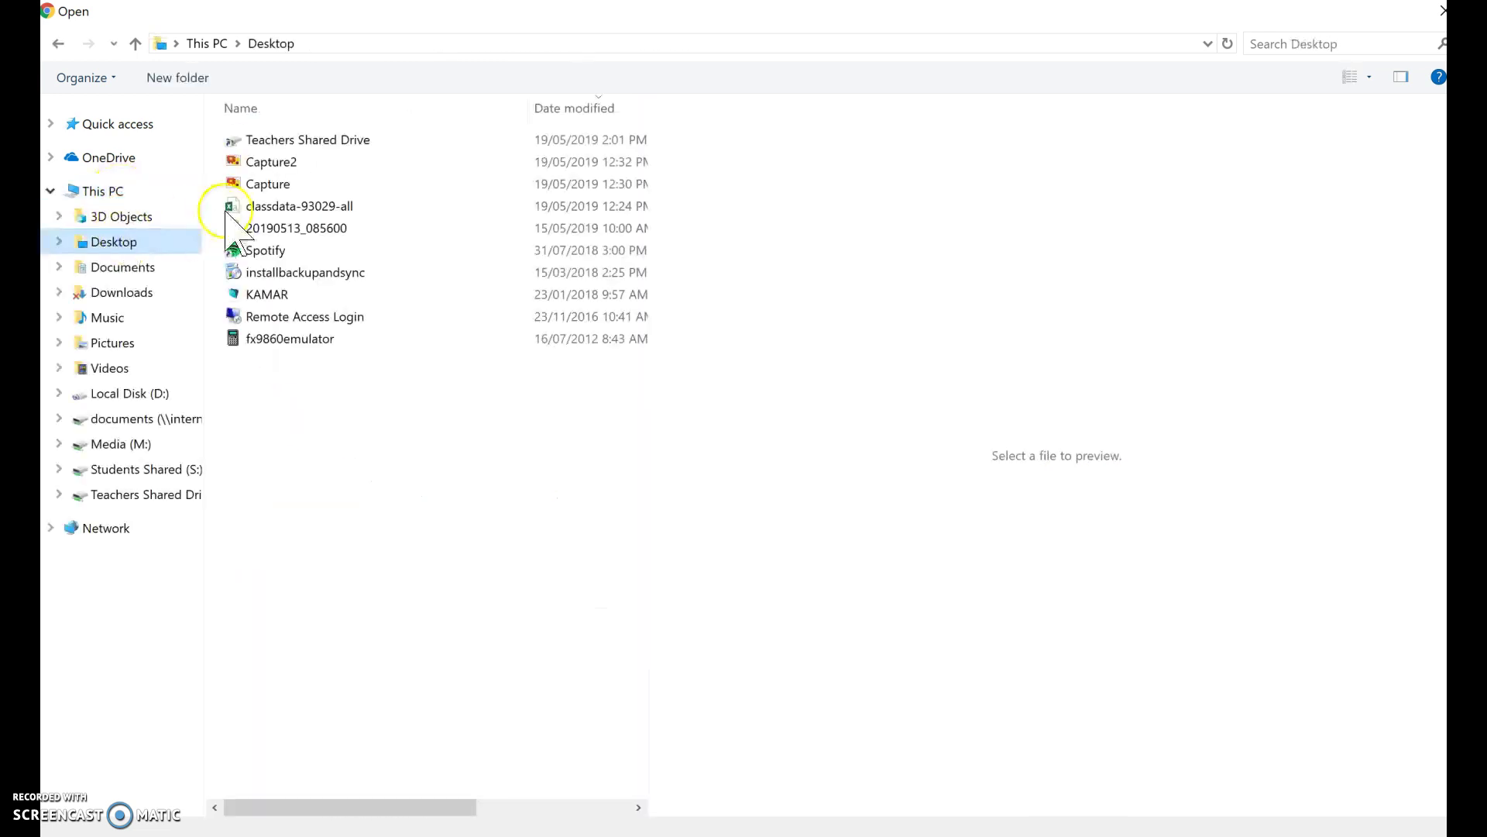
pyautogui.click(287, 207)
pyautogui.doubleClick(287, 208)
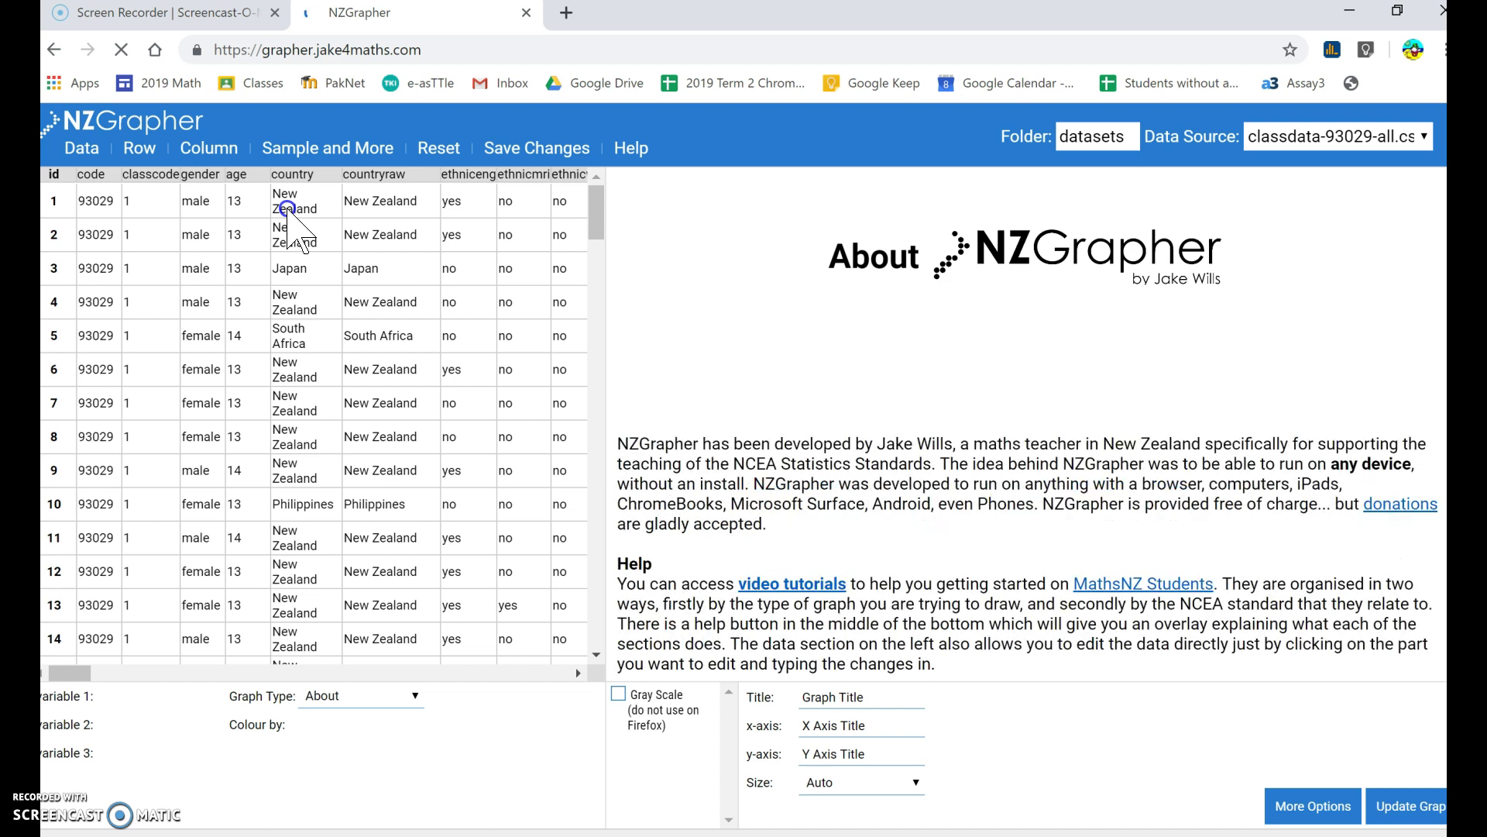
# Correct the classcode in data row 124 to 6
pyautogui.moveTo(601, 206); pyautogui.dragTo(636, 620)
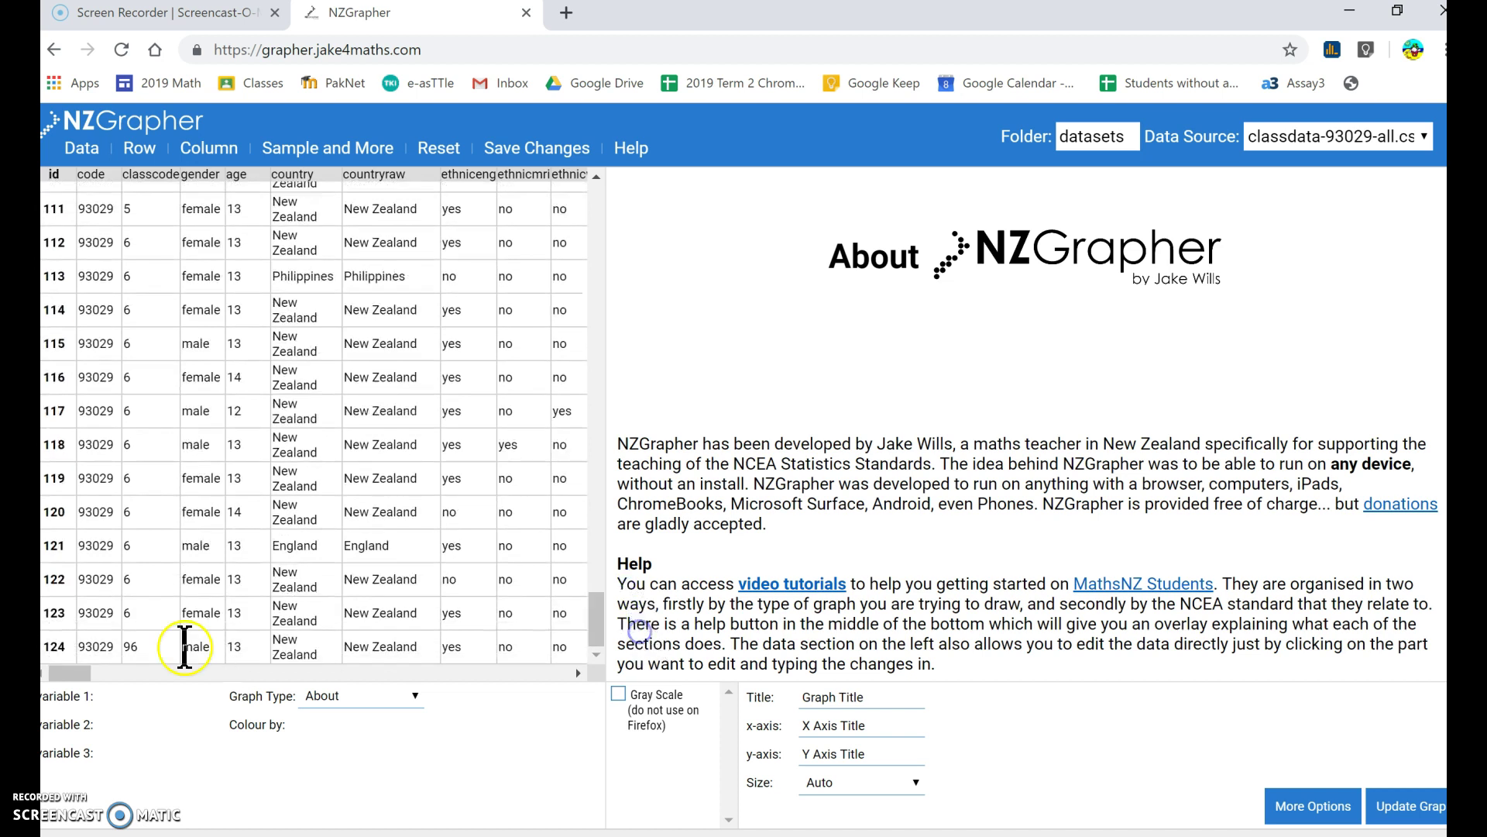
pyautogui.click(145, 613)
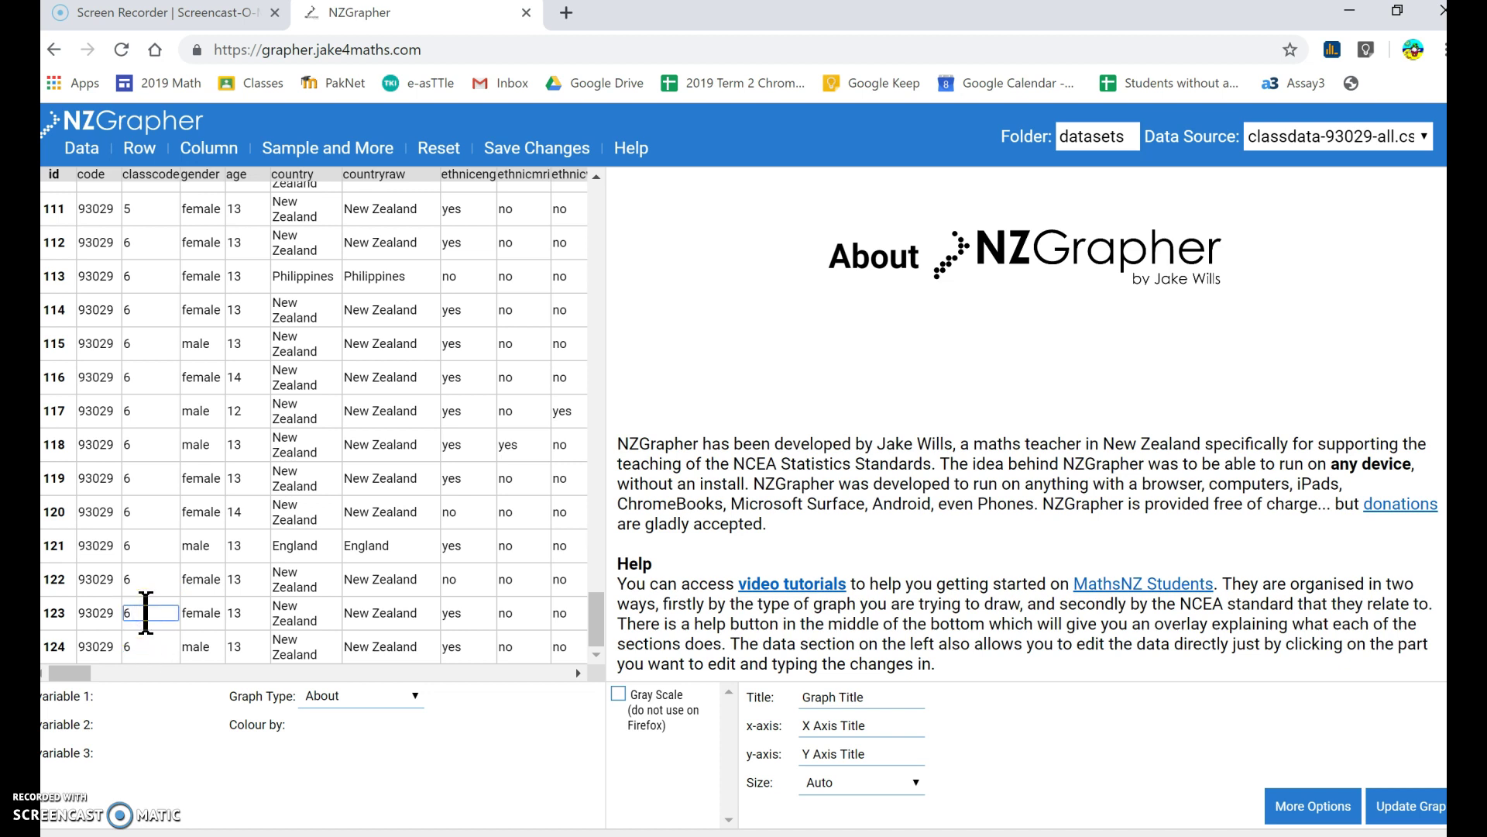
# Create a Dot Plot (and Box and Whisker) graph with timetravel as variable 1
pyautogui.click(346, 693)
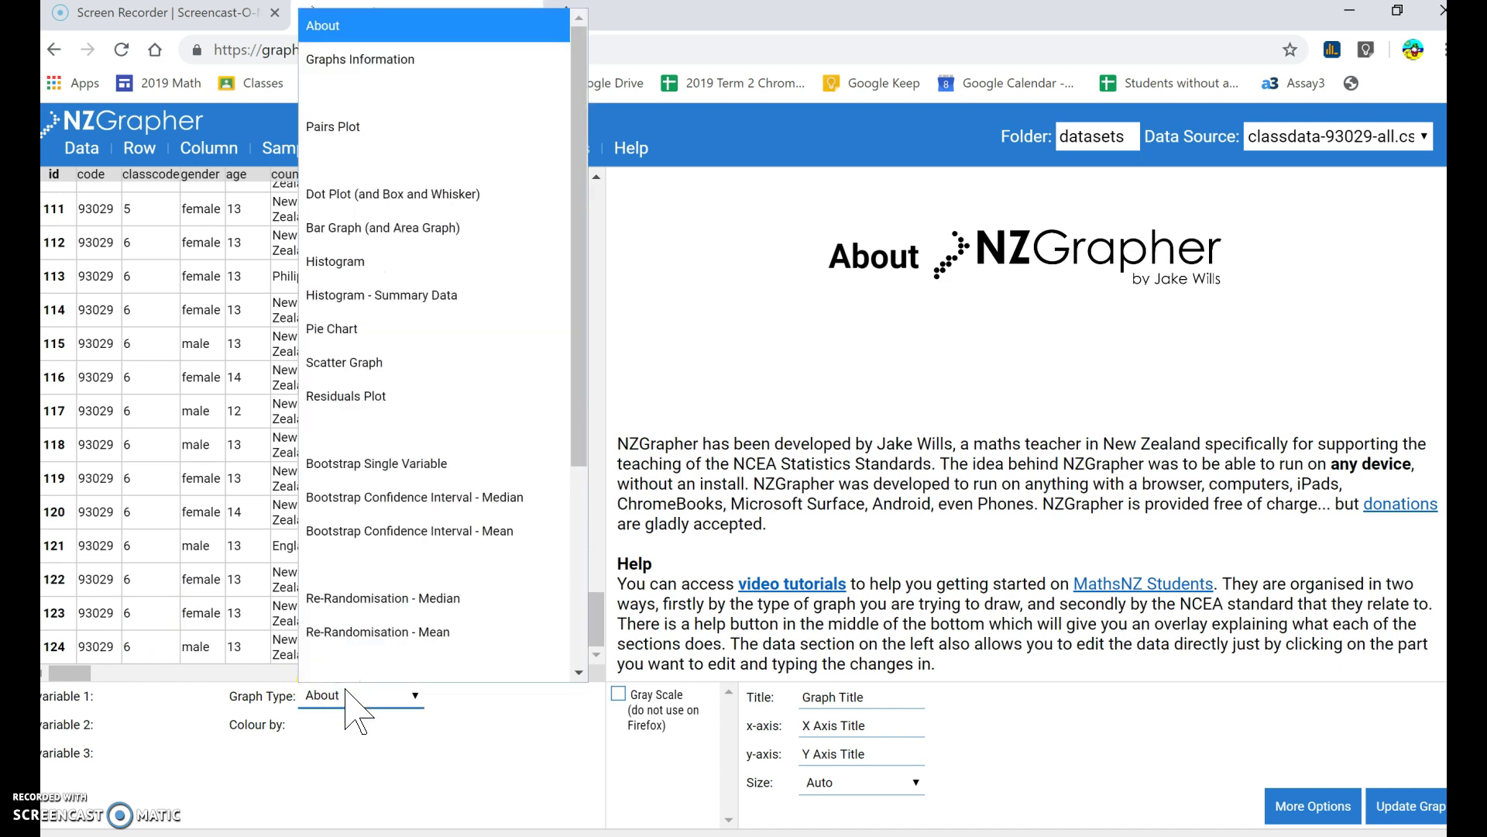
pyautogui.click(464, 195)
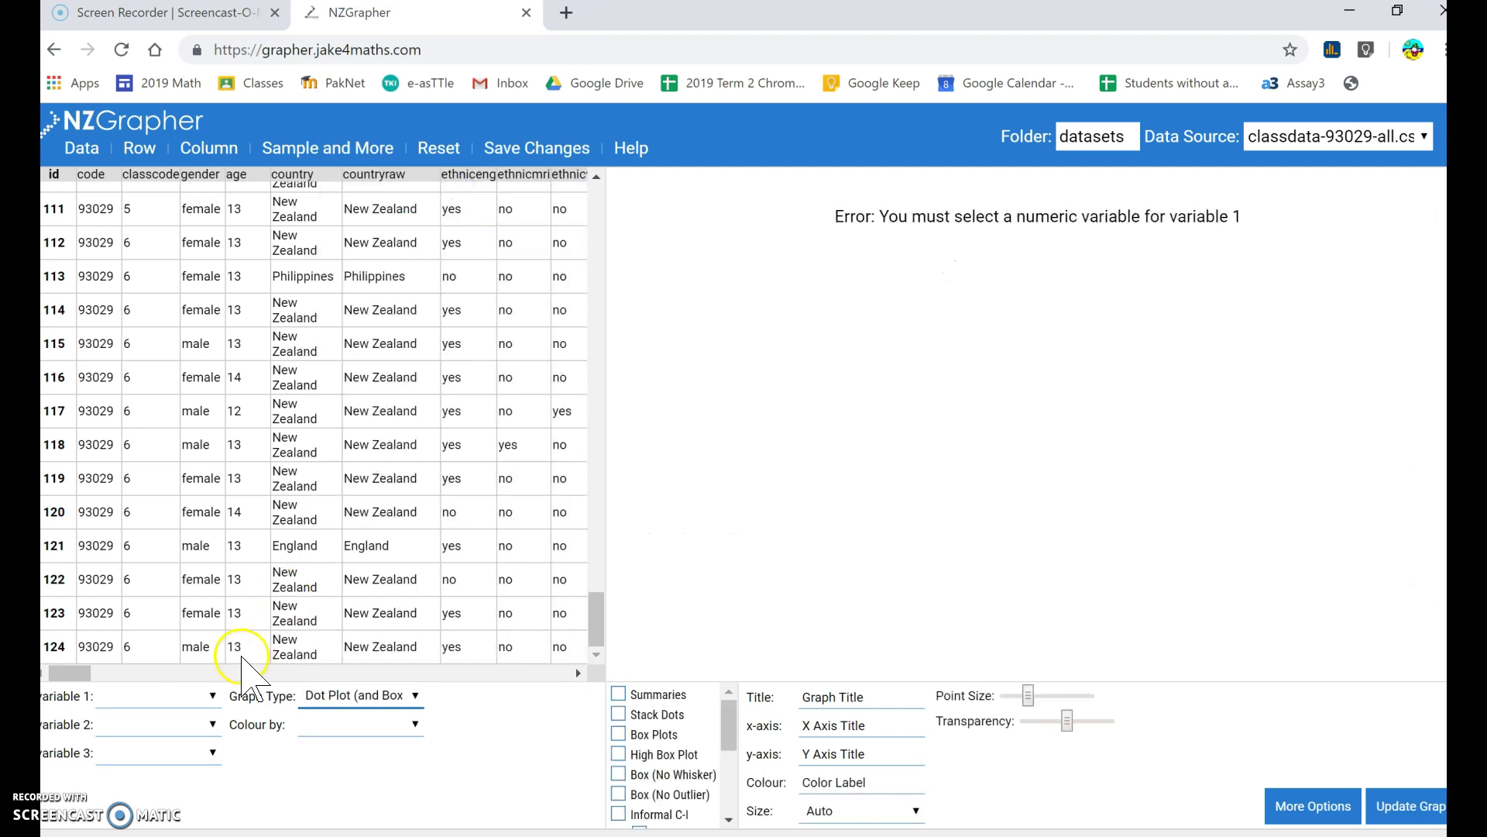
pyautogui.click(206, 695)
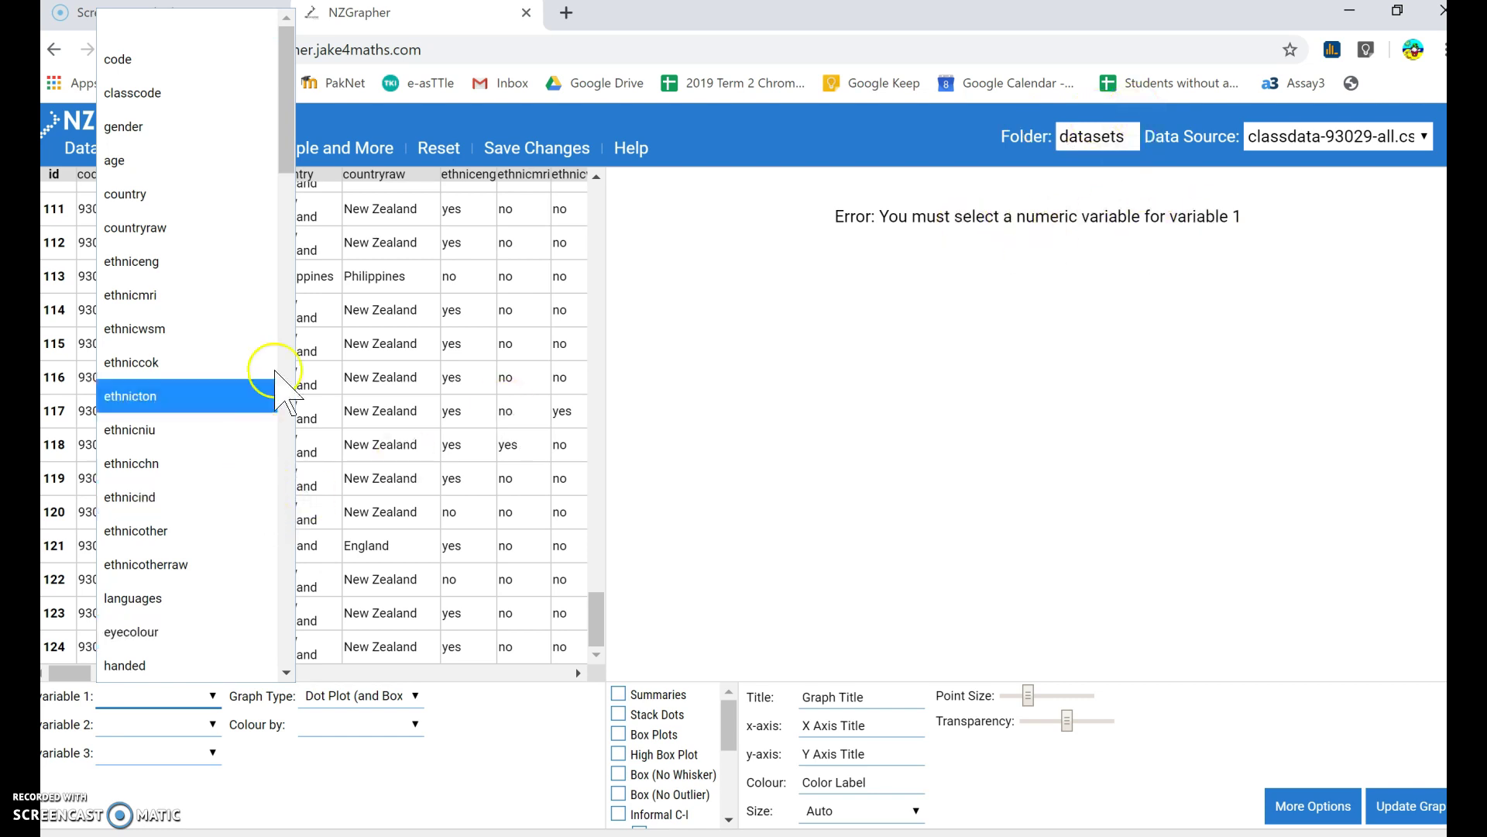
pyautogui.moveTo(289, 70); pyautogui.dragTo(299, 203)
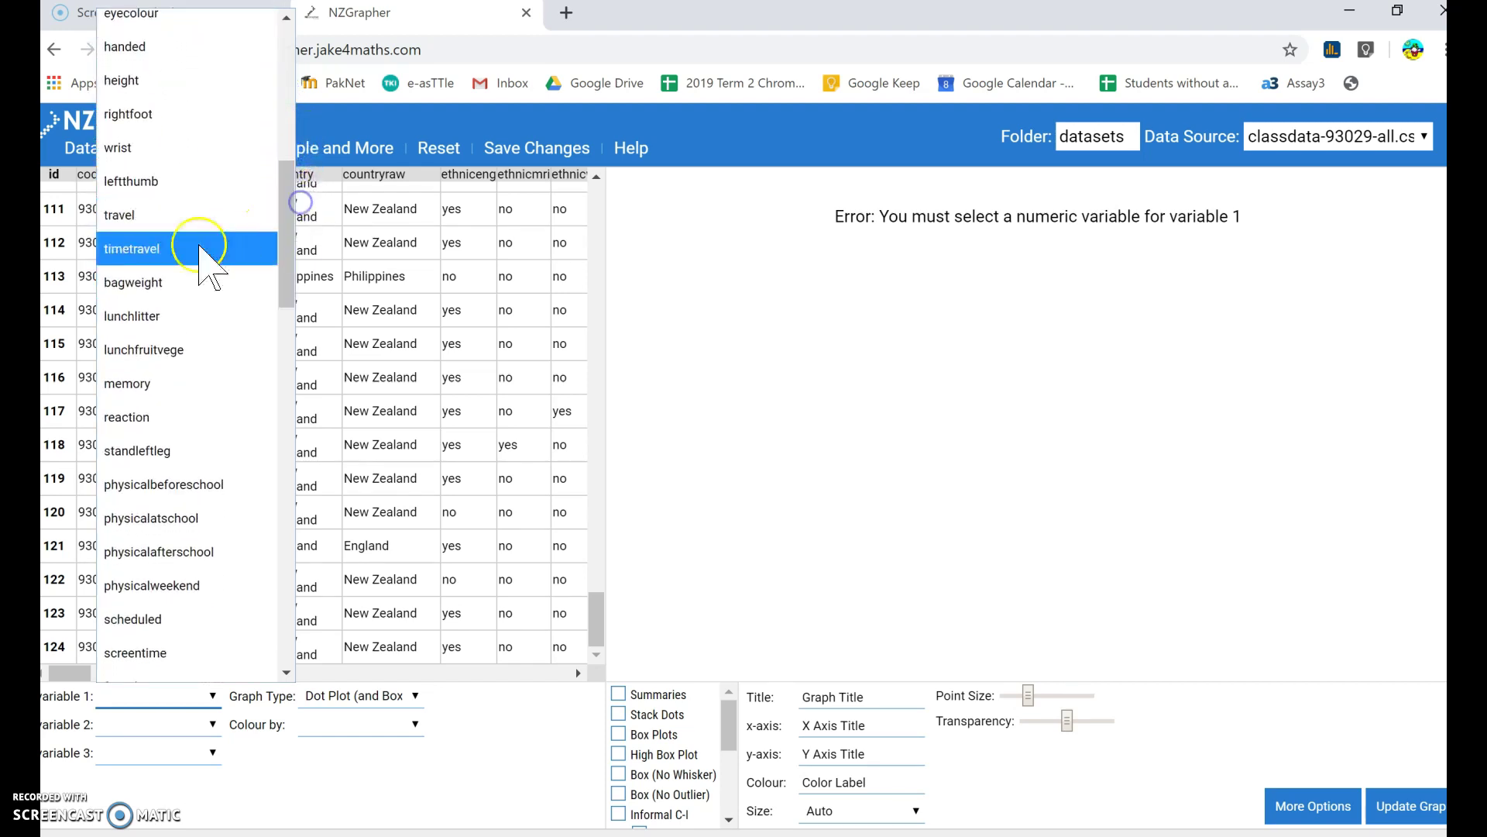
pyautogui.click(173, 248)
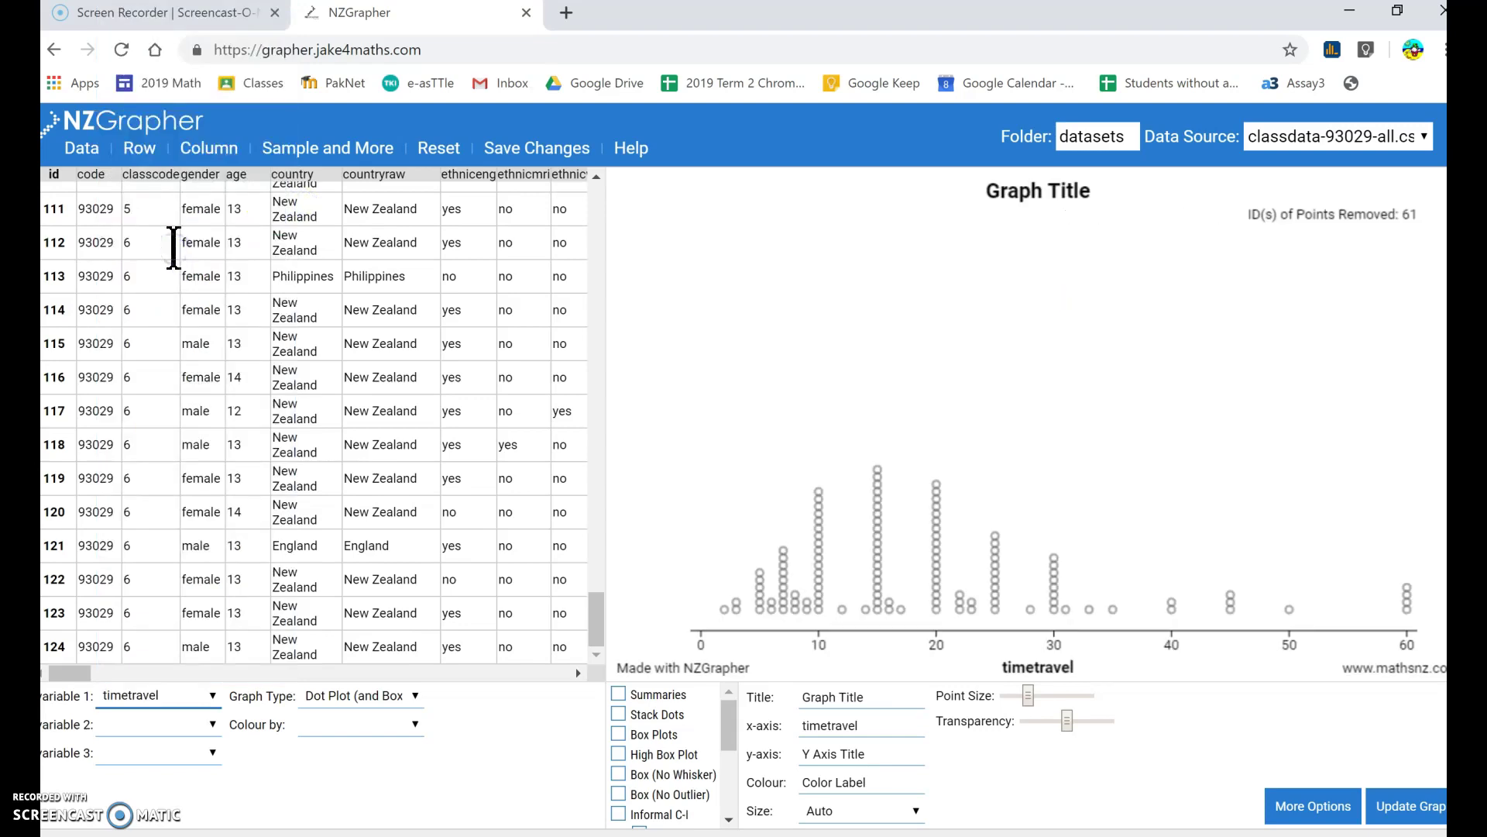
# Split the dot plot by classcode as variable 2 and turn on Summaries and Box Plots
pyautogui.click(212, 723)
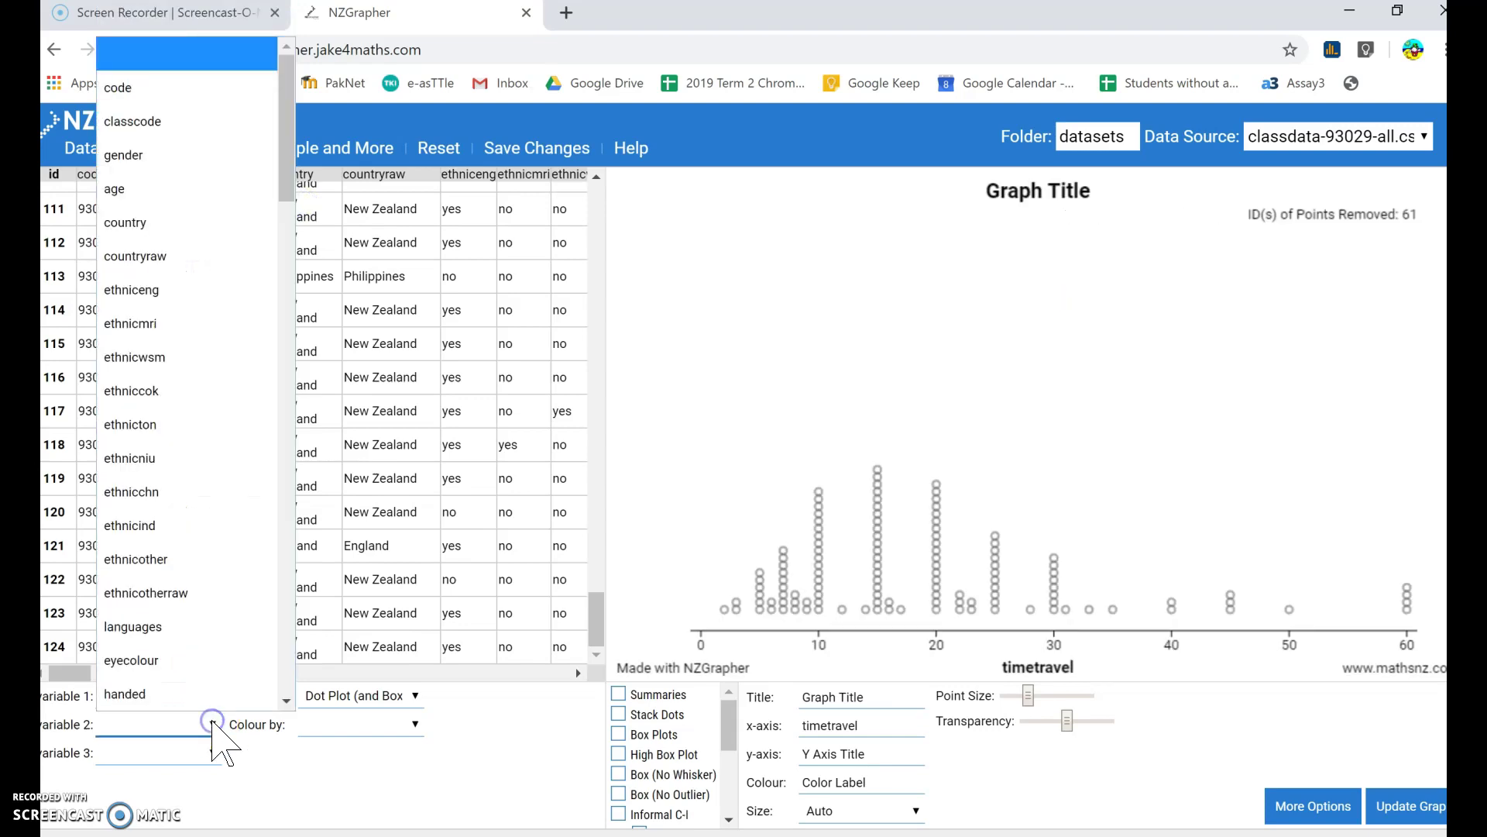
pyautogui.click(169, 121)
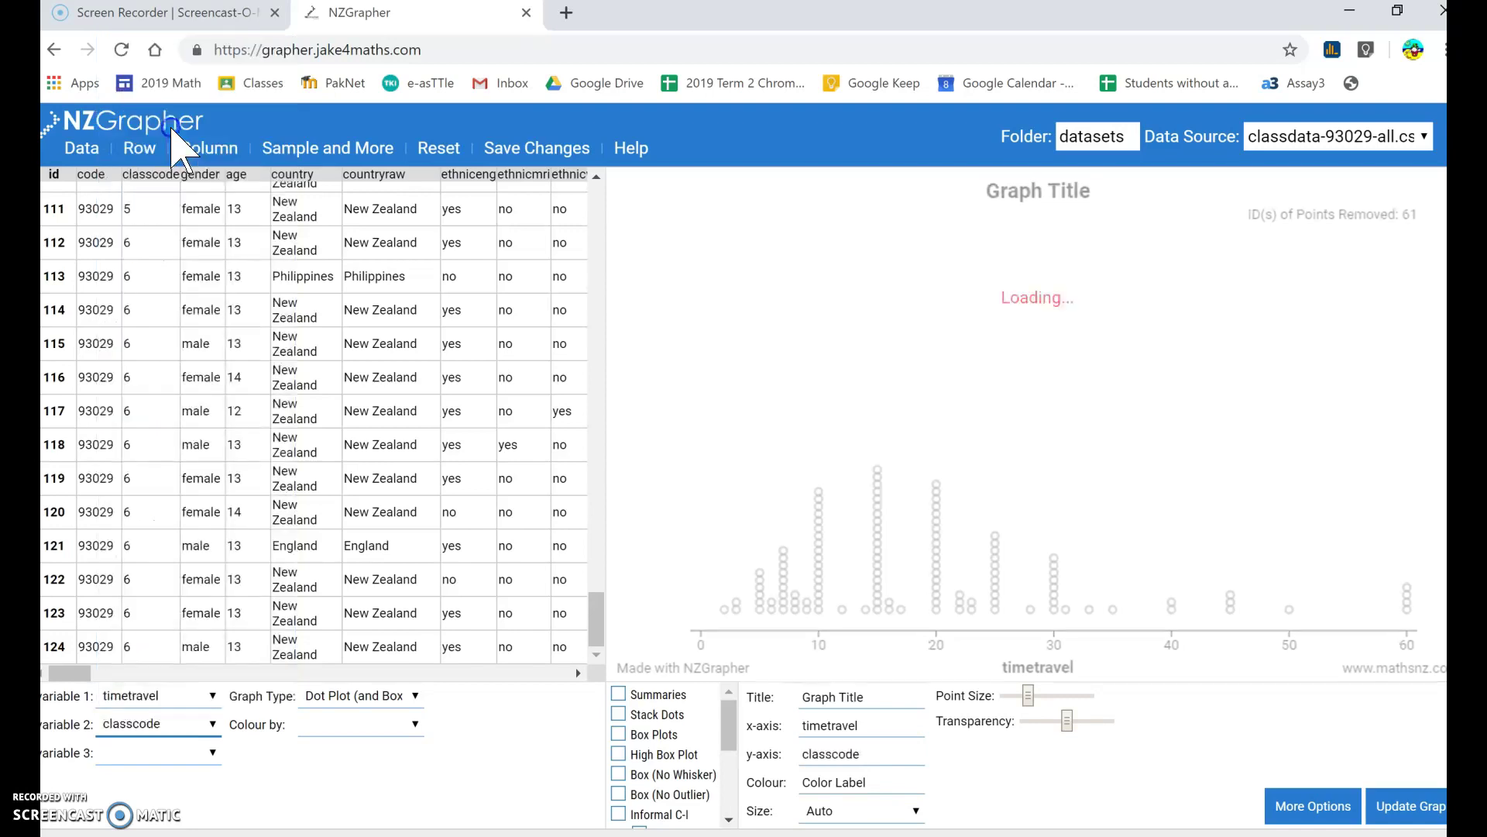
pyautogui.click(619, 735)
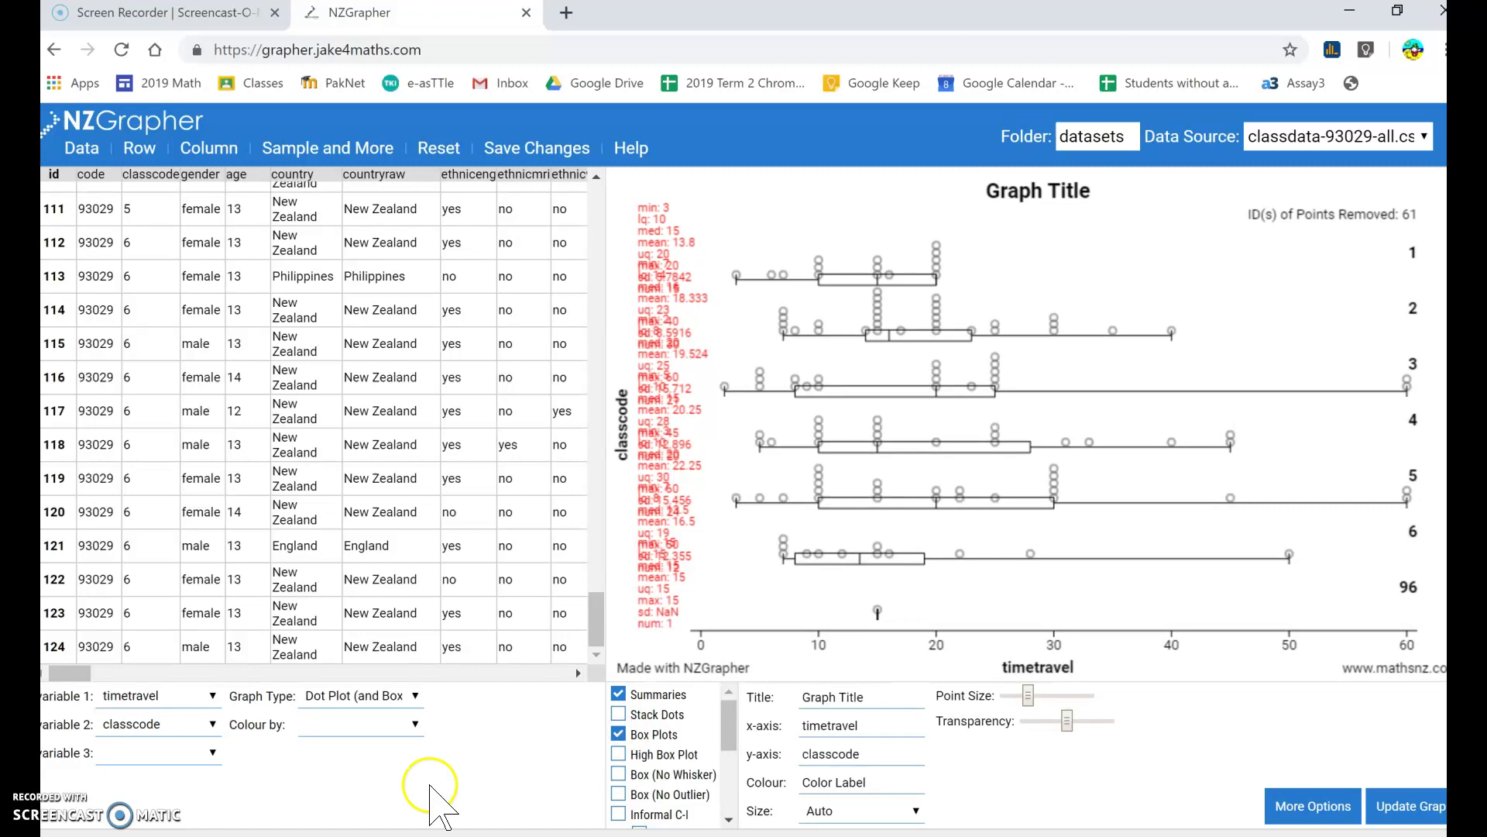
# Change variable 2 to gender and colour the points by classcode
pyautogui.click(194, 725)
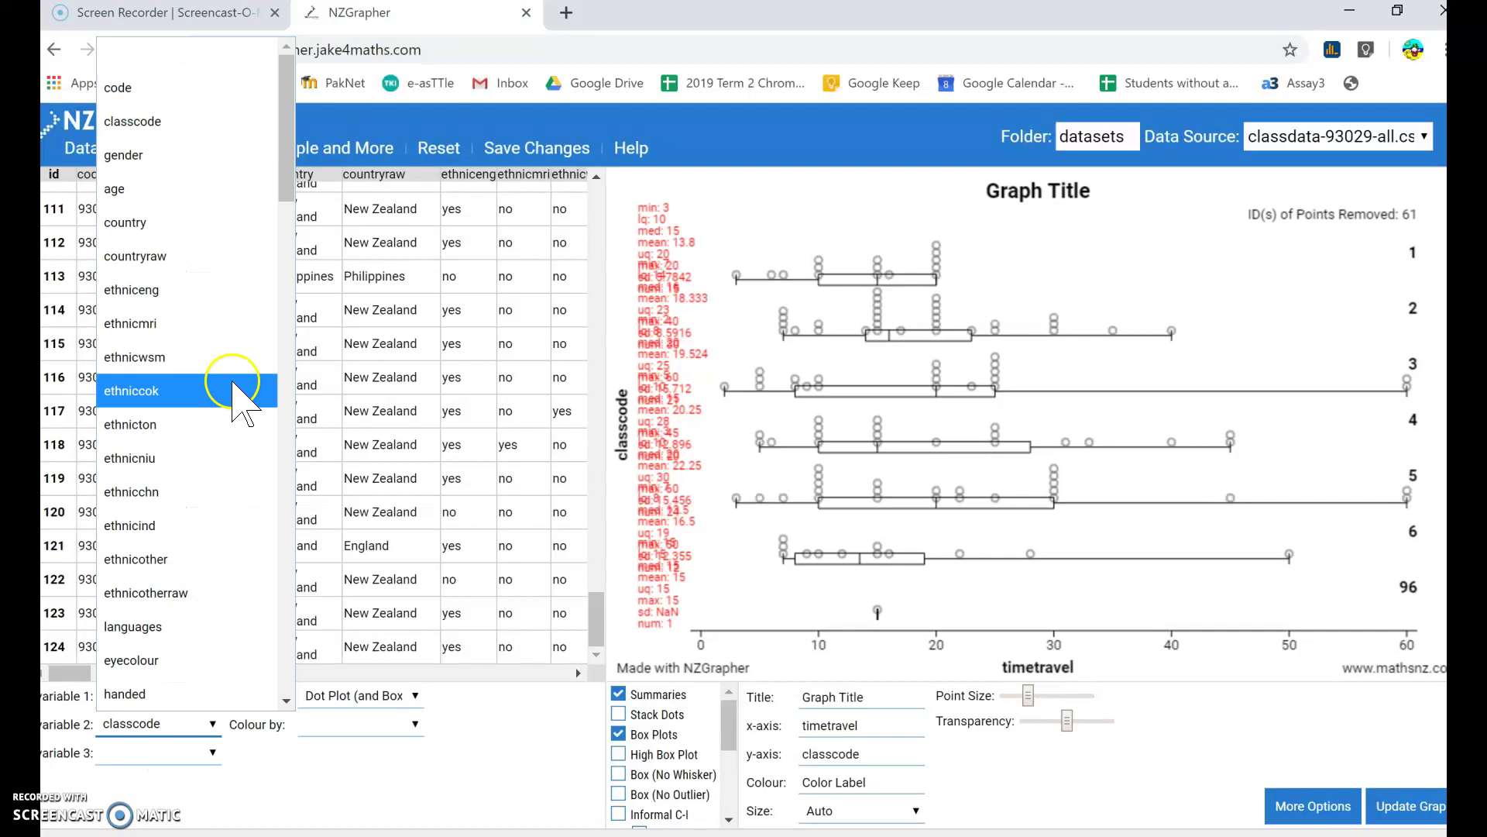
pyautogui.click(212, 159)
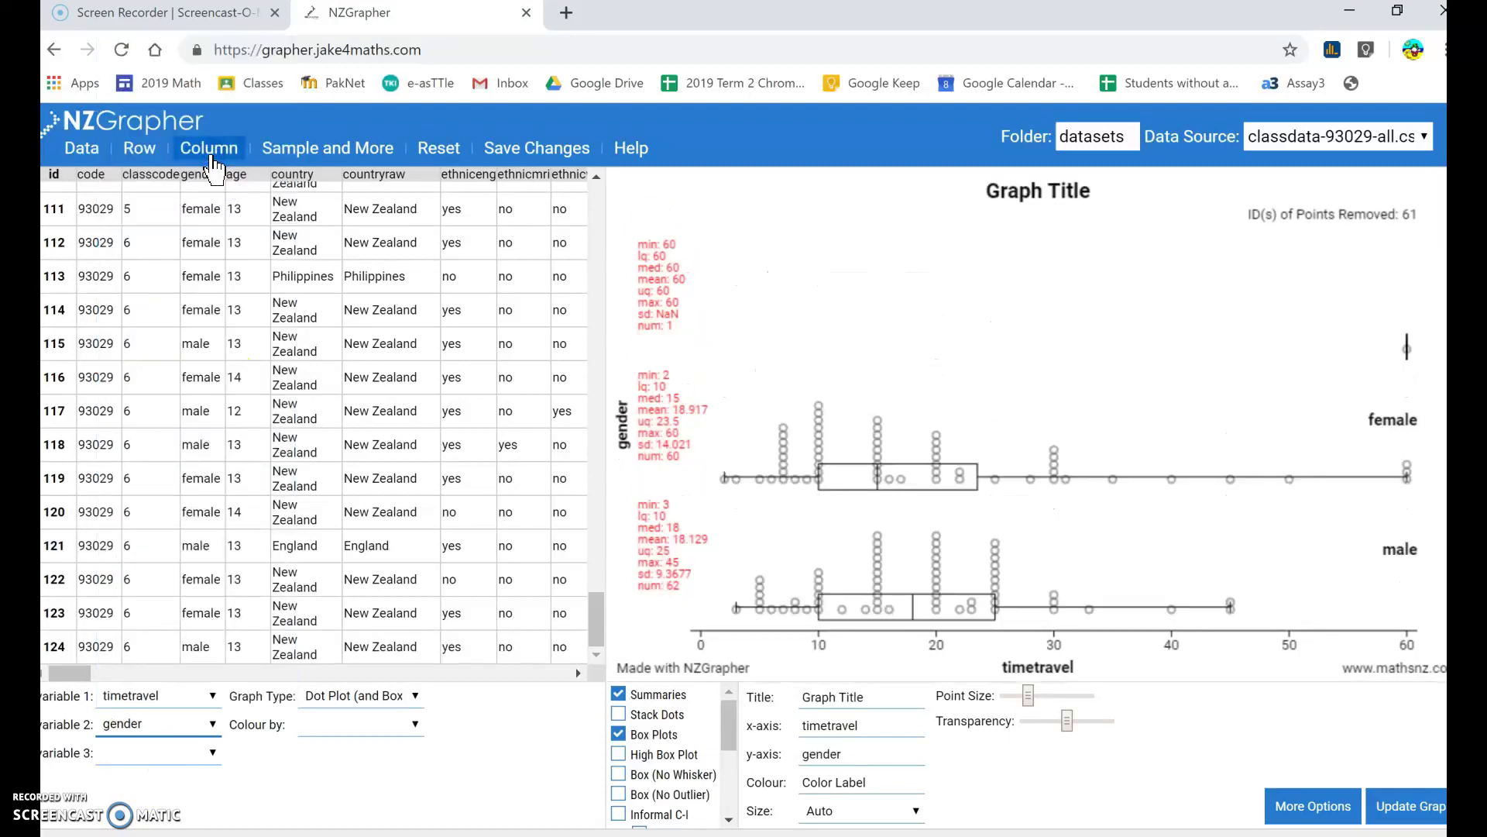
pyautogui.click(392, 723)
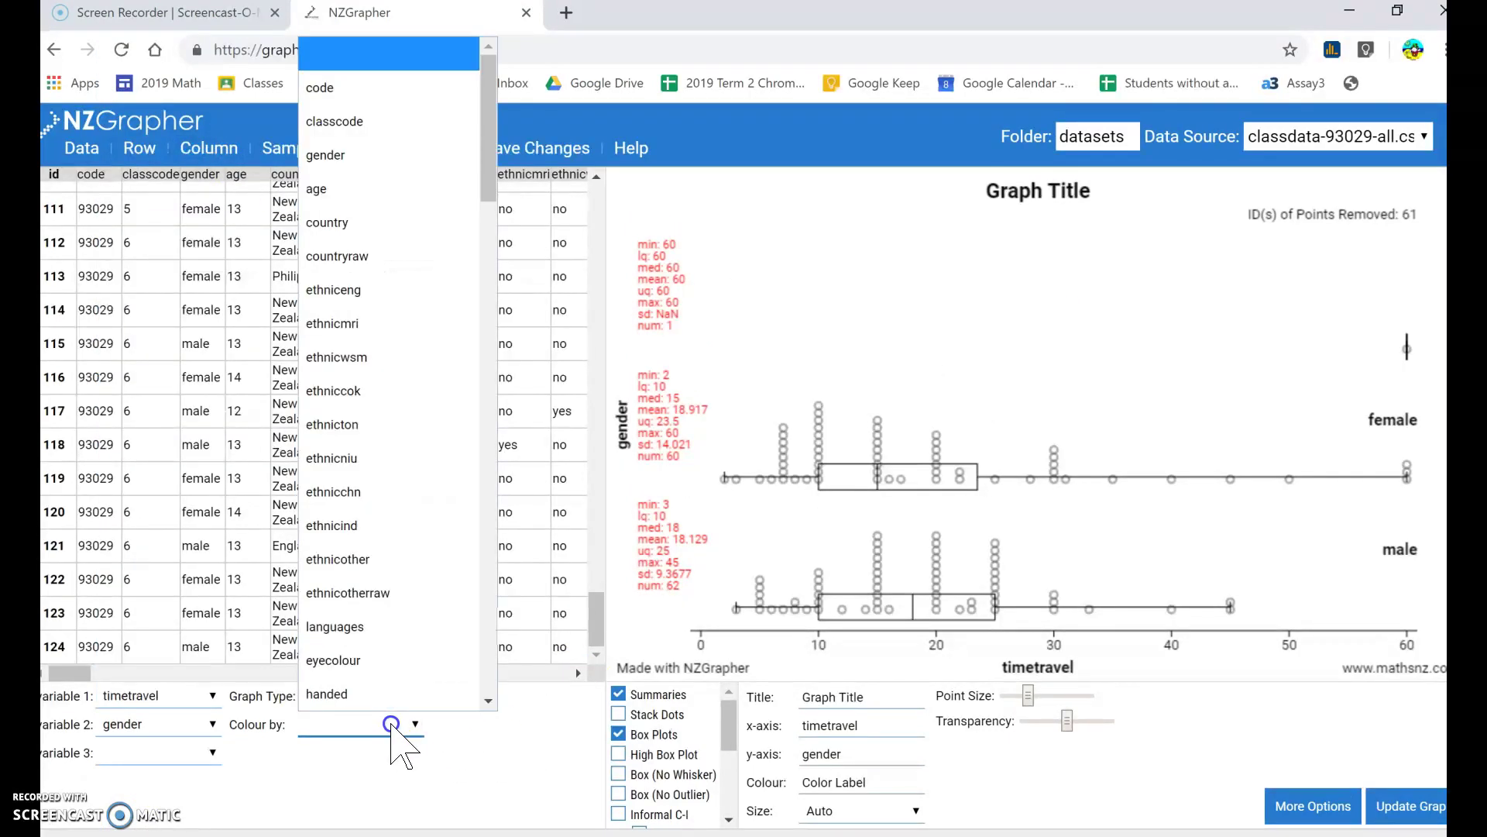
pyautogui.click(384, 123)
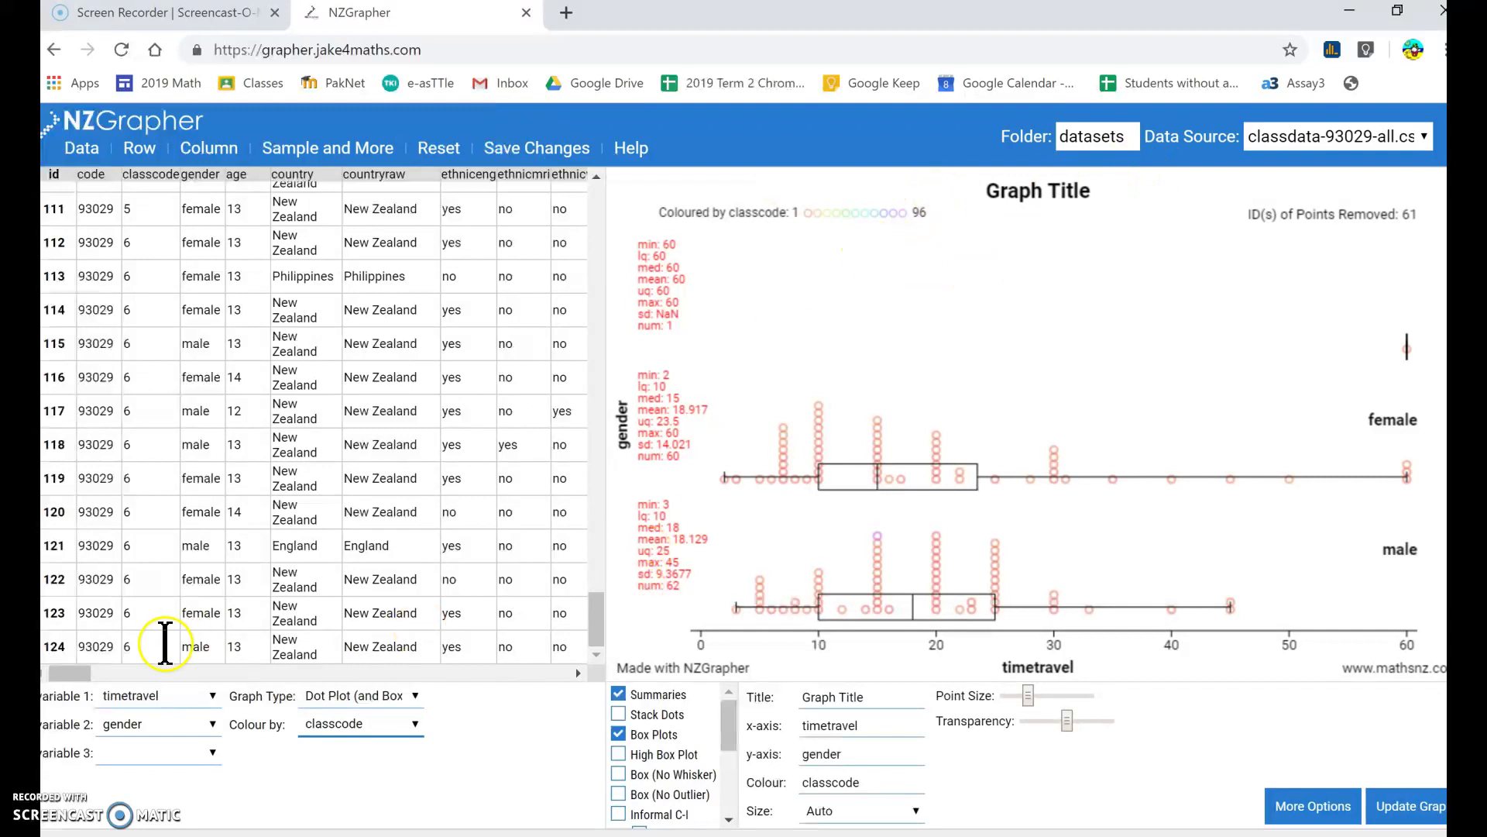
# Check the classcode values from the first data rows and update the graph with the corrected data
pyautogui.click(598, 612)
pyautogui.moveTo(598, 612); pyautogui.dragTo(583, 151)
pyautogui.doubleClick(136, 194)
pyautogui.click(1391, 806)
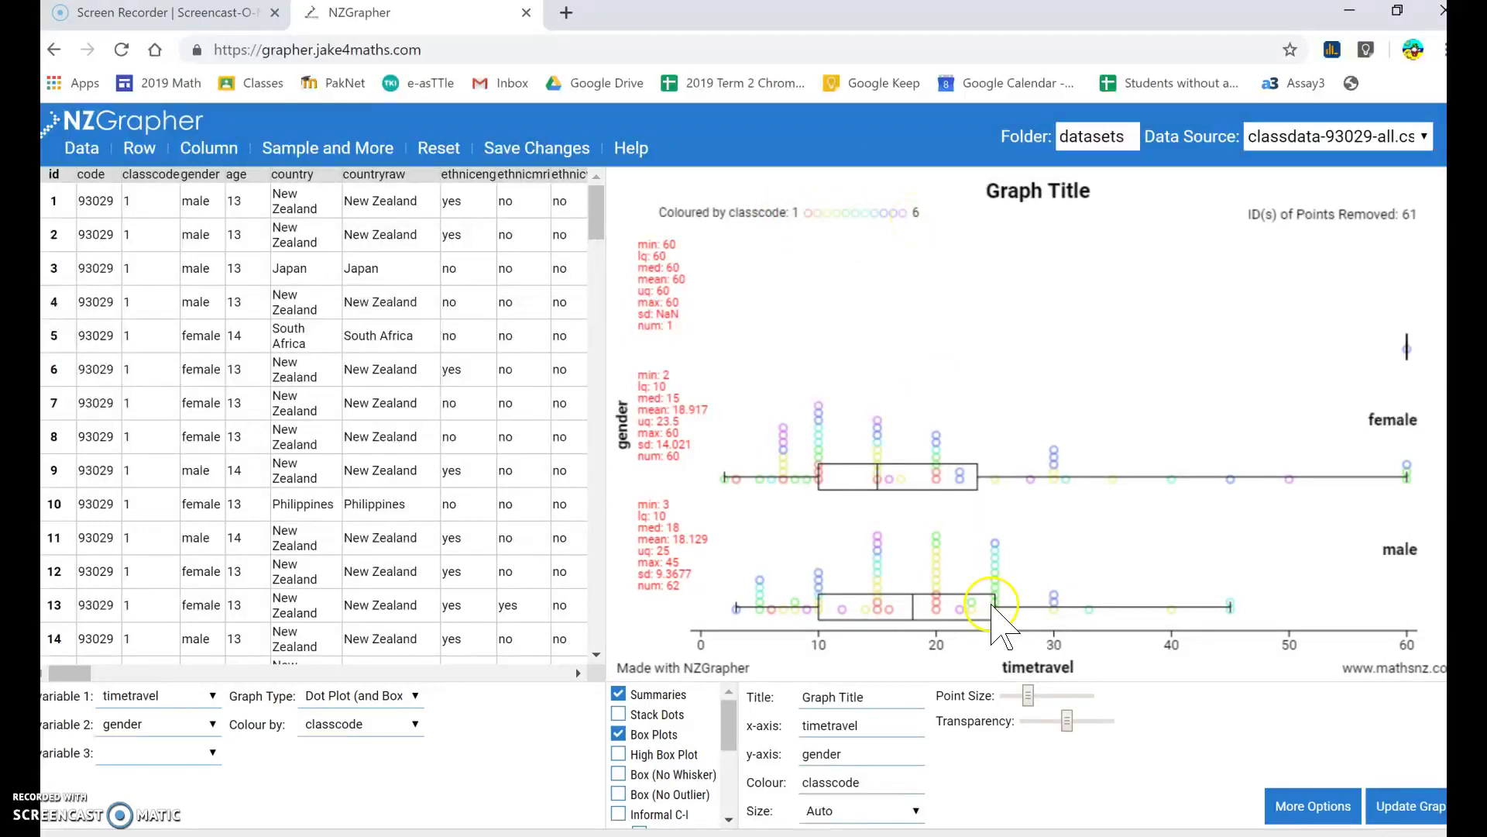
# Enlarge the points slightly, turn on Stack Dots, and reduce the point transparency to the minimum
pyautogui.moveTo(1048, 695)
pyautogui.mouseDown()
pyautogui.moveTo(1066, 695)
pyautogui.moveTo(1038, 696)
pyautogui.mouseUp()
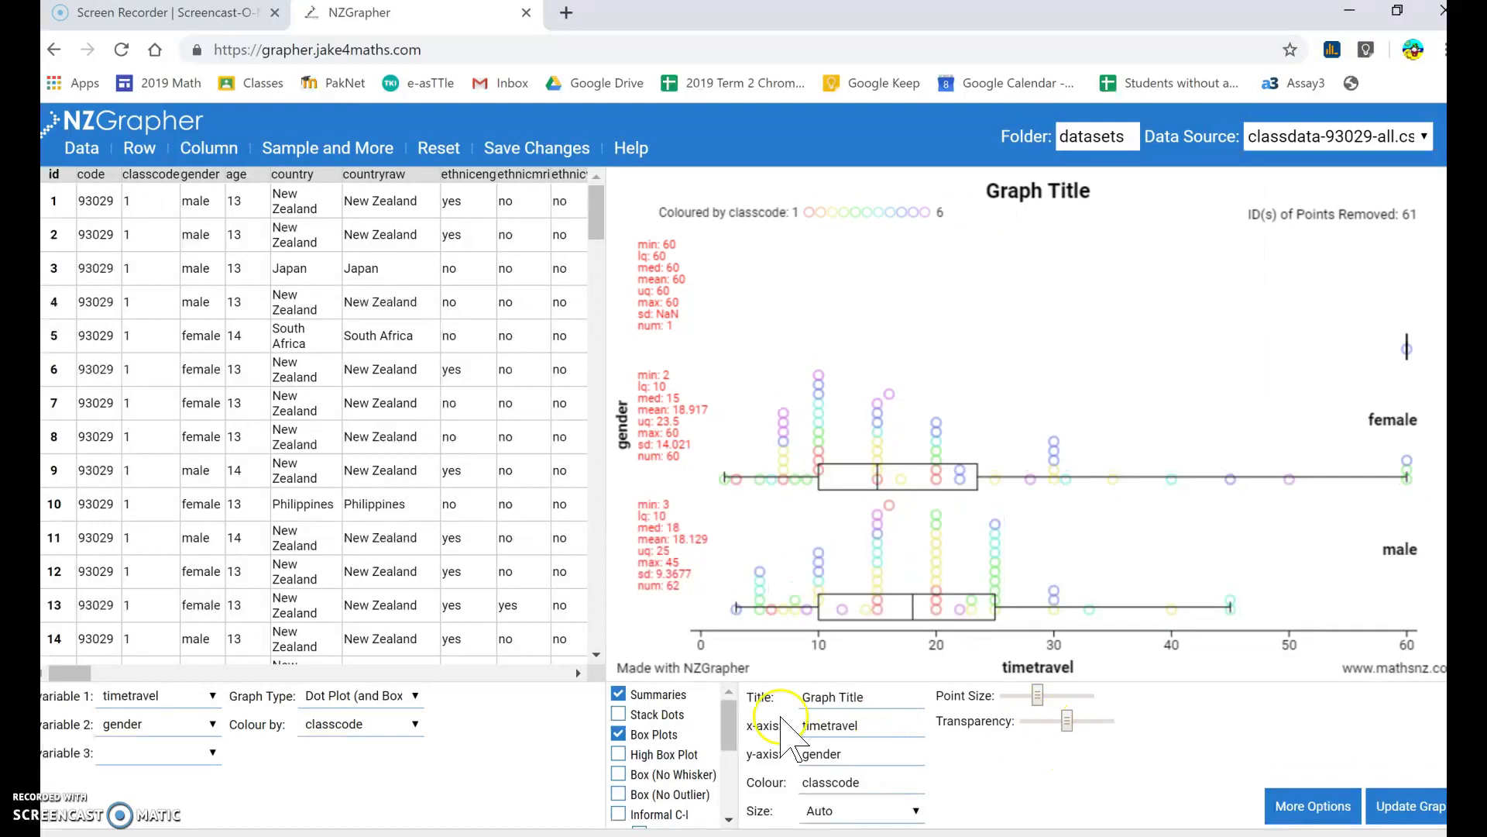
pyautogui.click(625, 715)
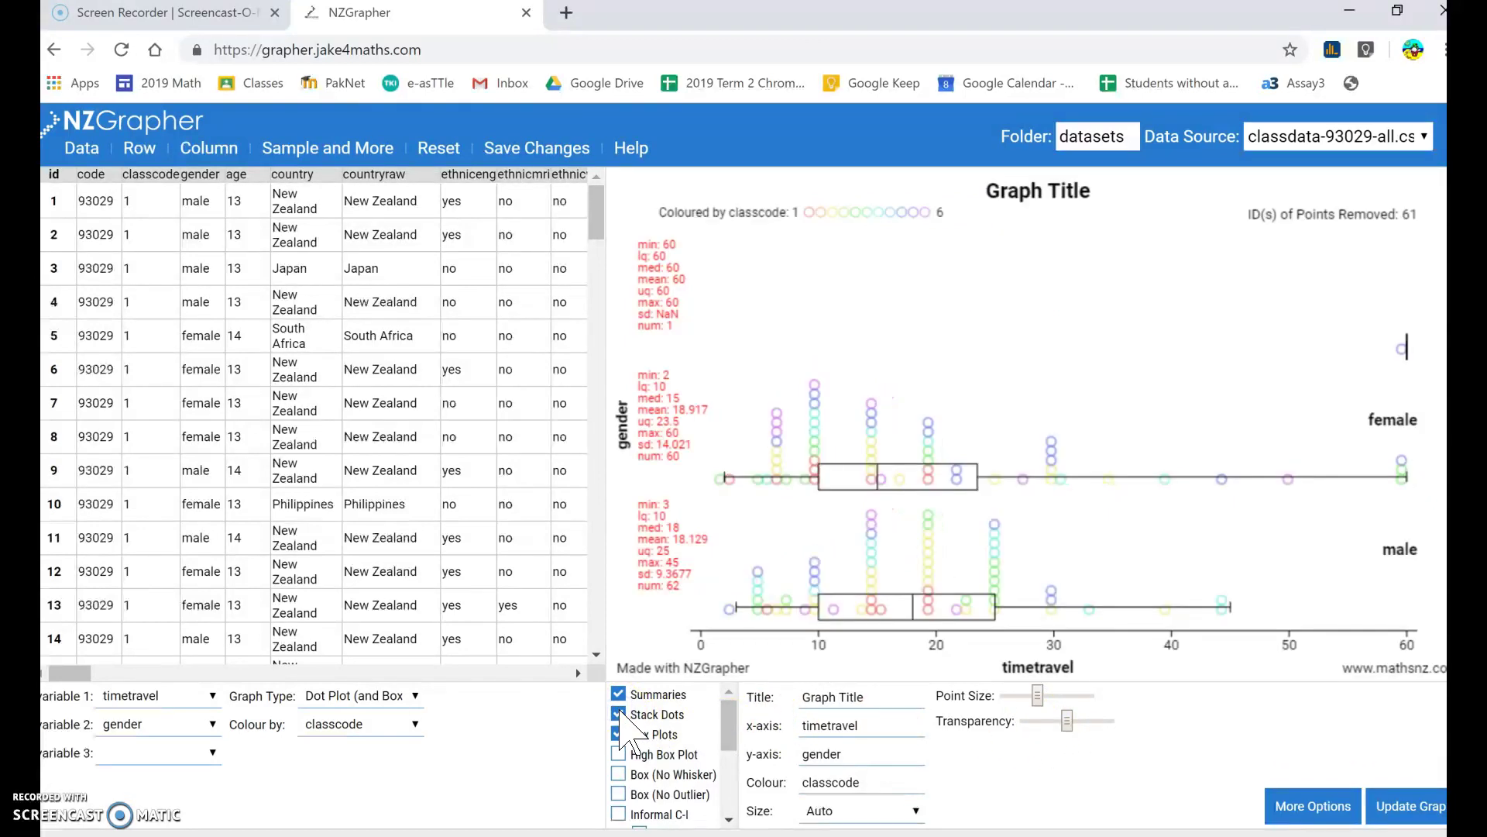
pyautogui.click(1067, 721)
pyautogui.moveTo(1067, 721); pyautogui.dragTo(984, 736)
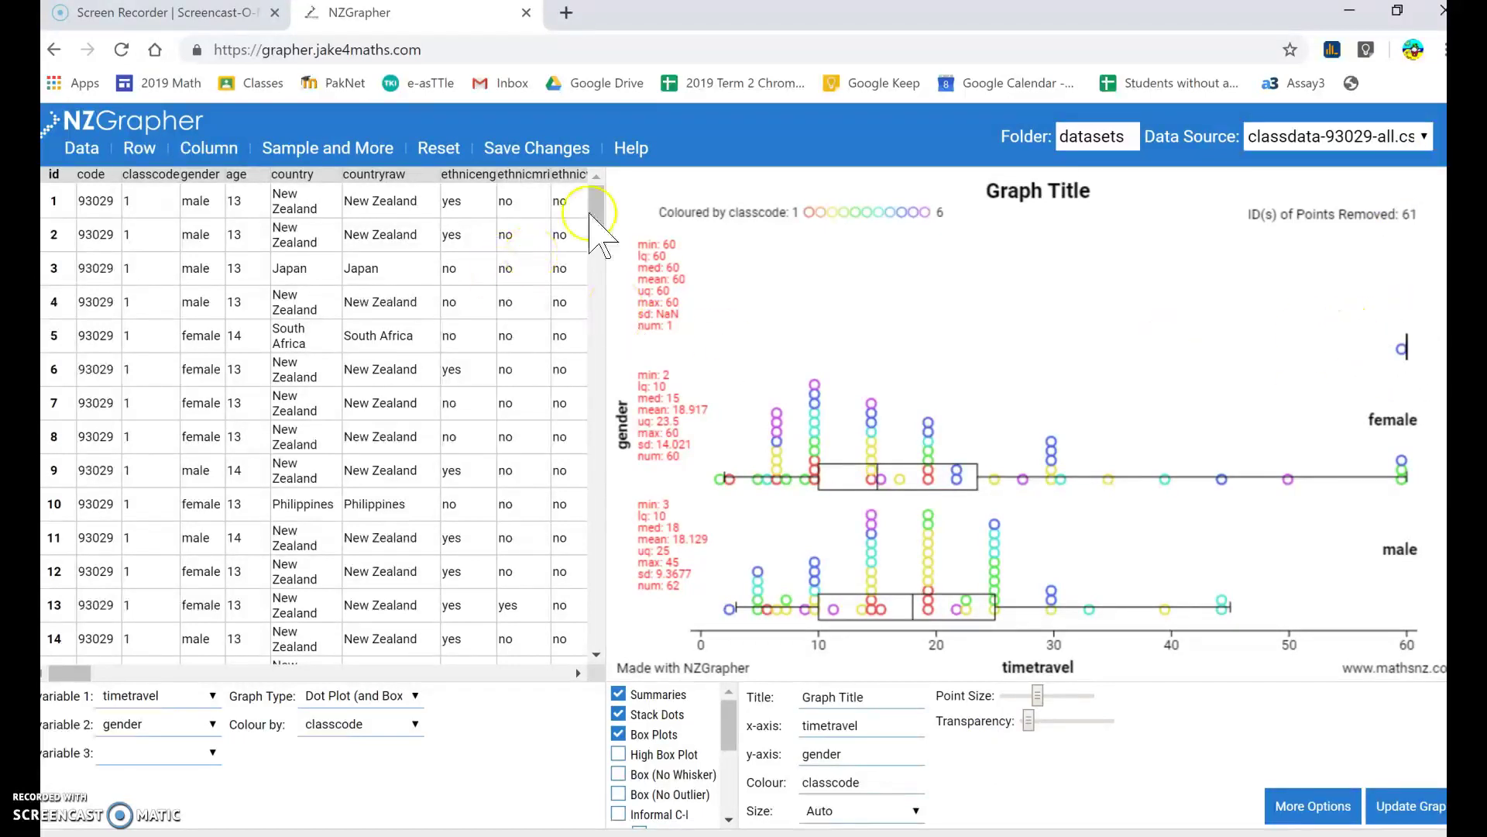
# Find the row with the blank gender value in the data table
pyautogui.moveTo(596, 208); pyautogui.dragTo(604, 328)
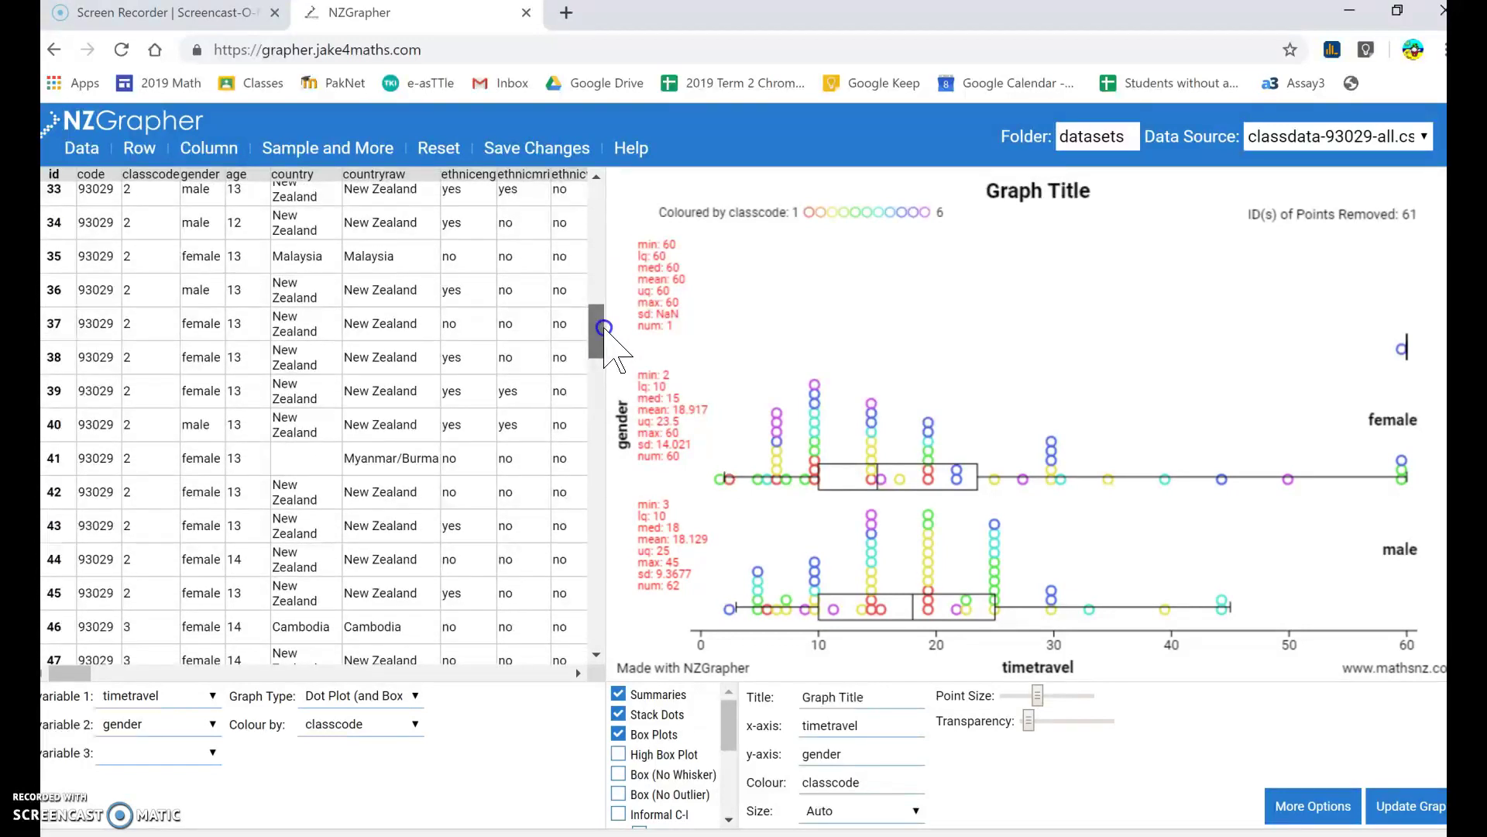
pyautogui.moveTo(604, 328); pyautogui.dragTo(643, 558)
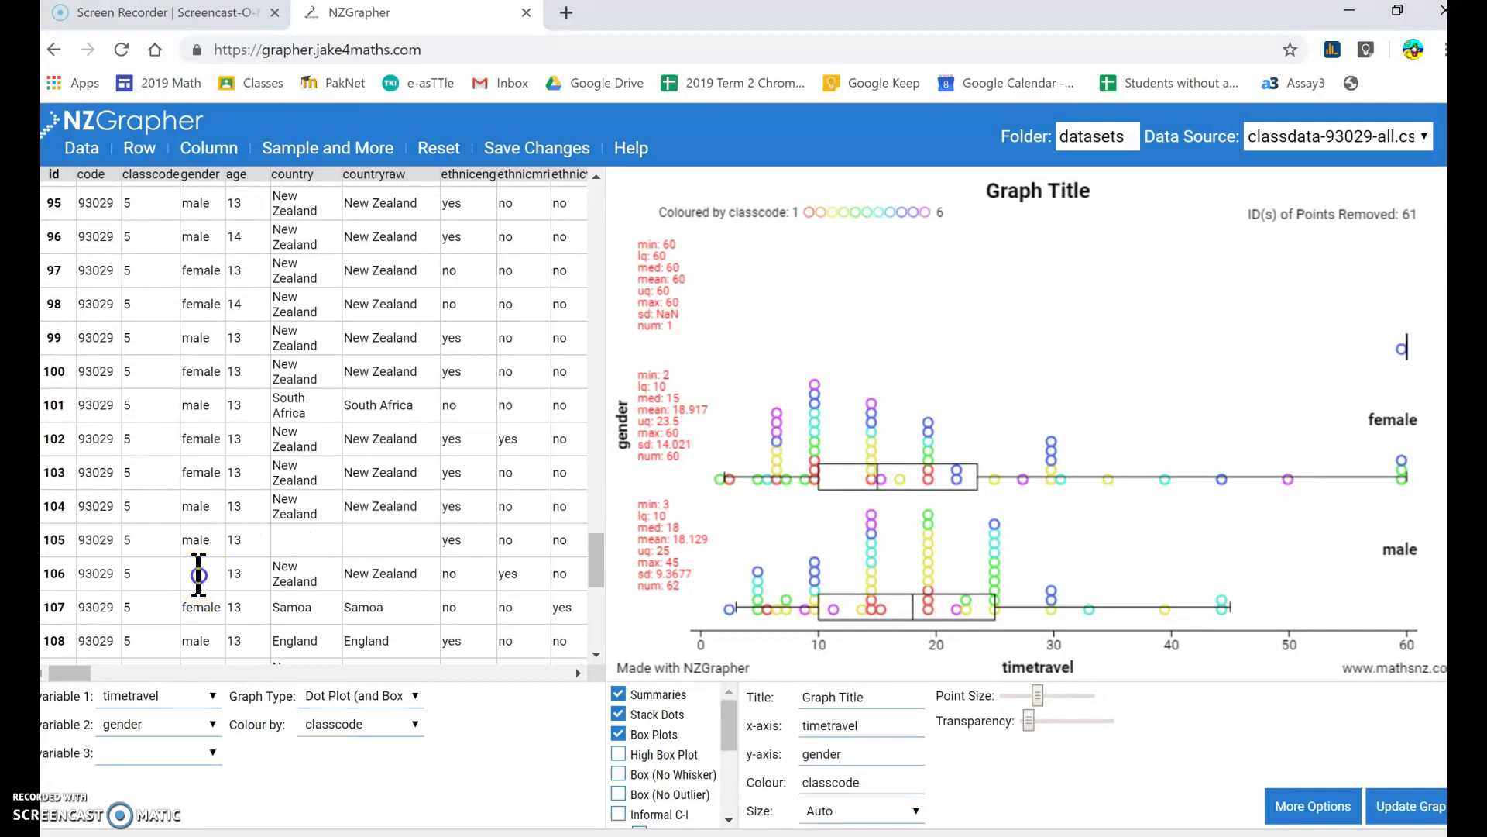
pyautogui.click(64, 573)
pyautogui.click(308, 146)
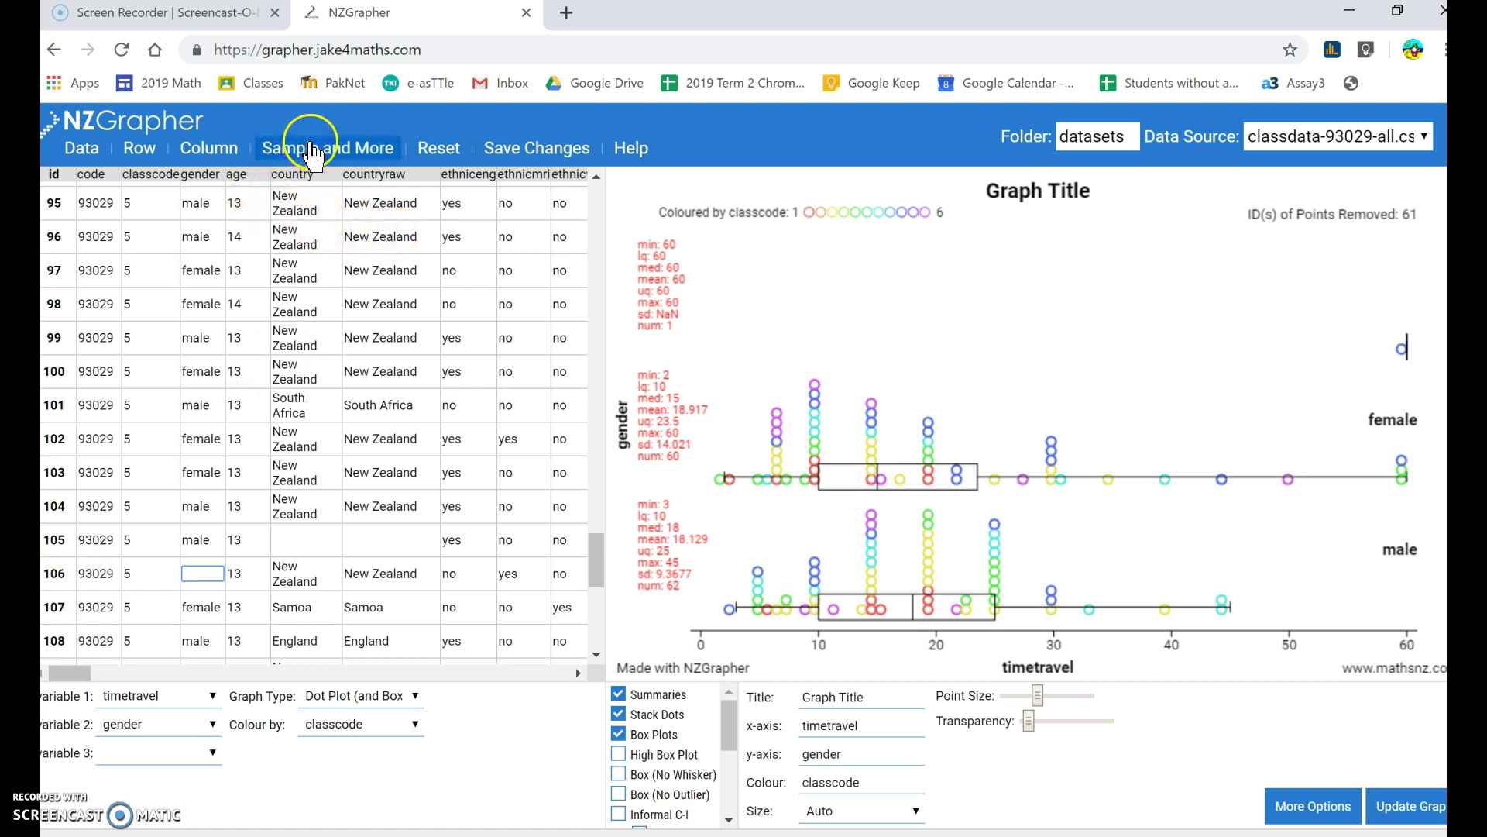
pyautogui.click(312, 147)
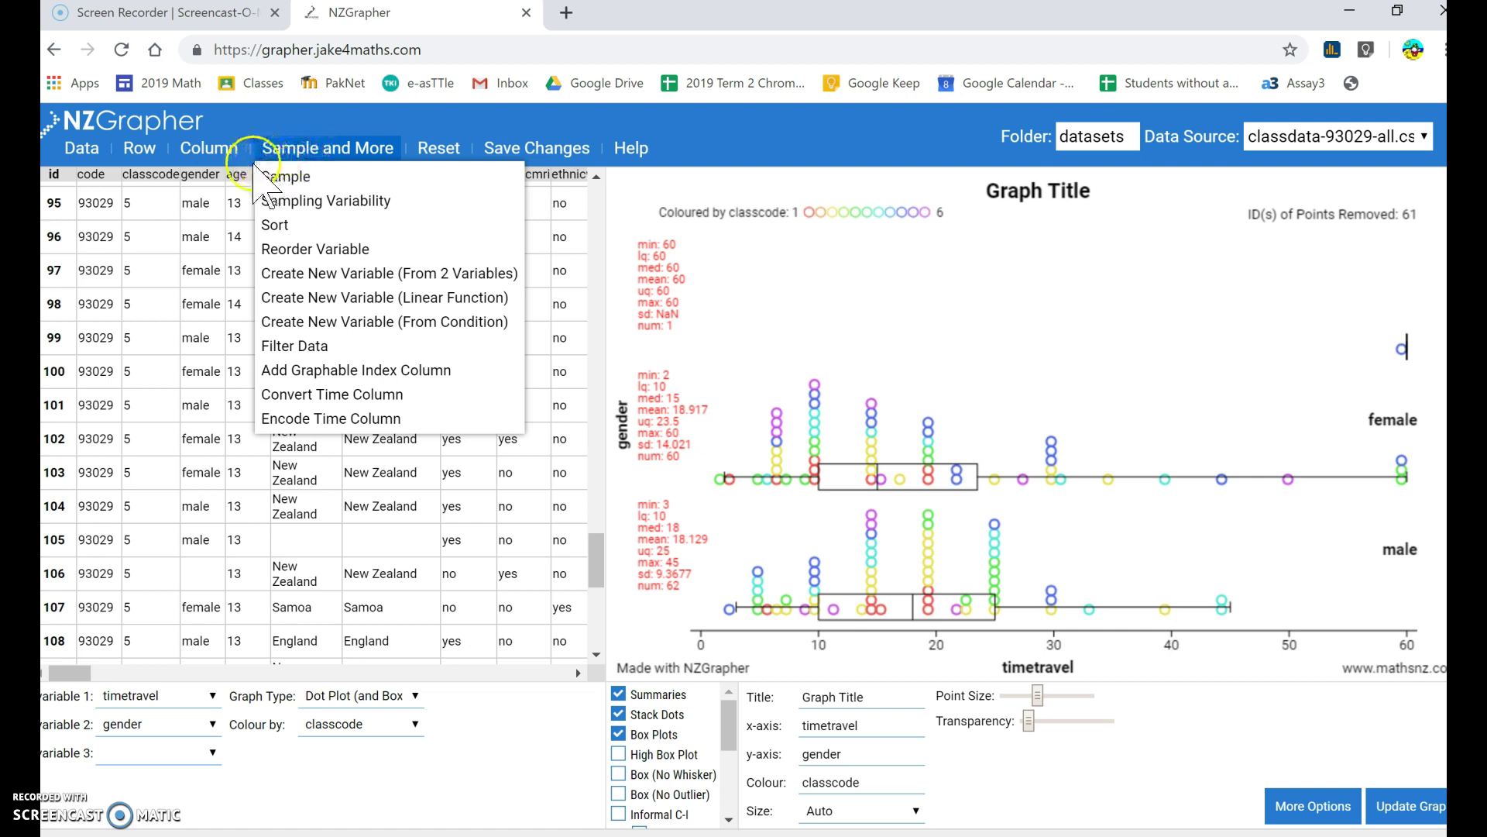
pyautogui.click(218, 152)
pyautogui.click(218, 153)
pyautogui.click(219, 152)
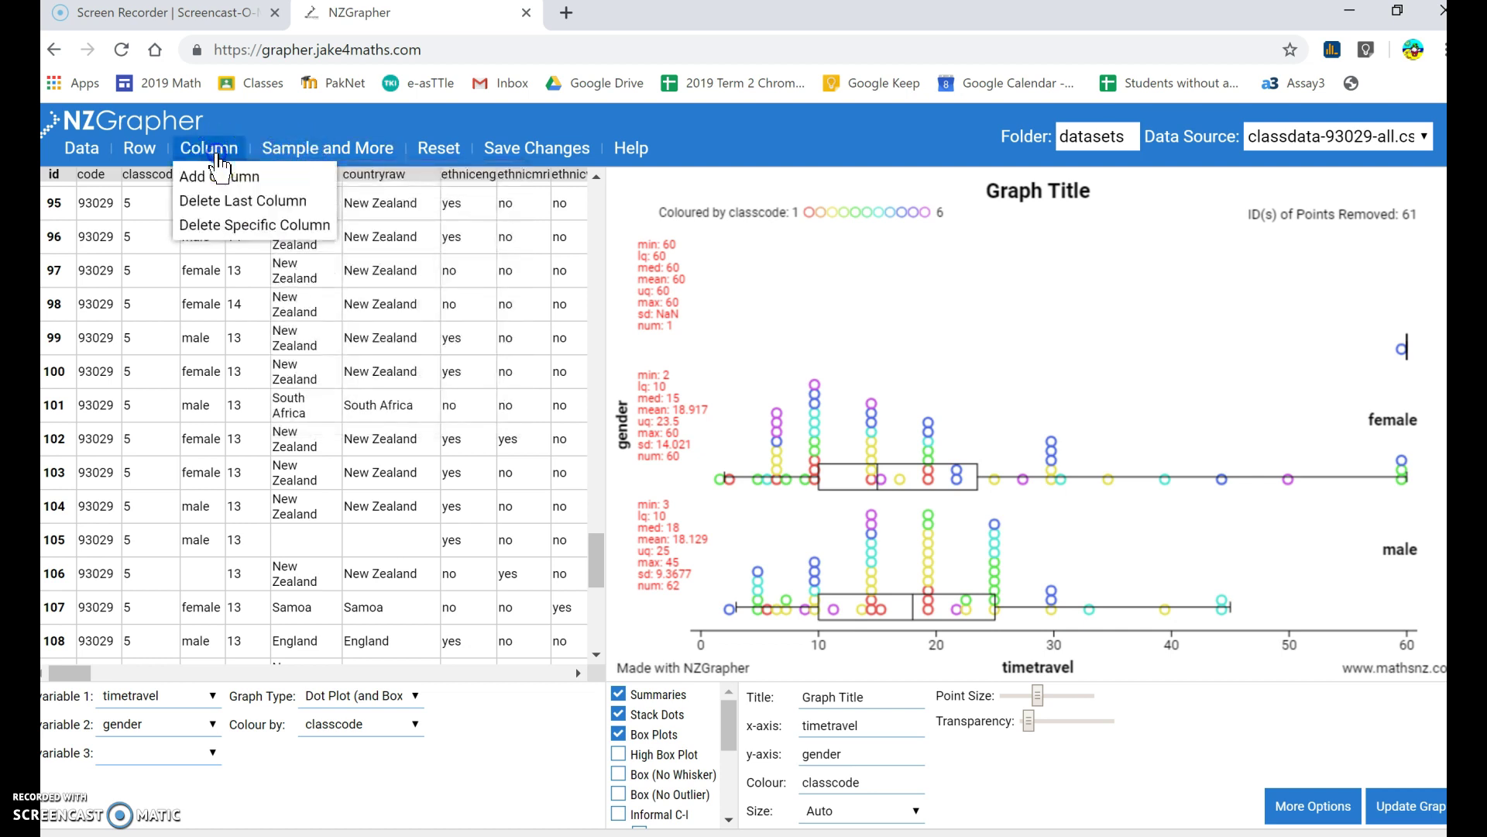
pyautogui.click(268, 225)
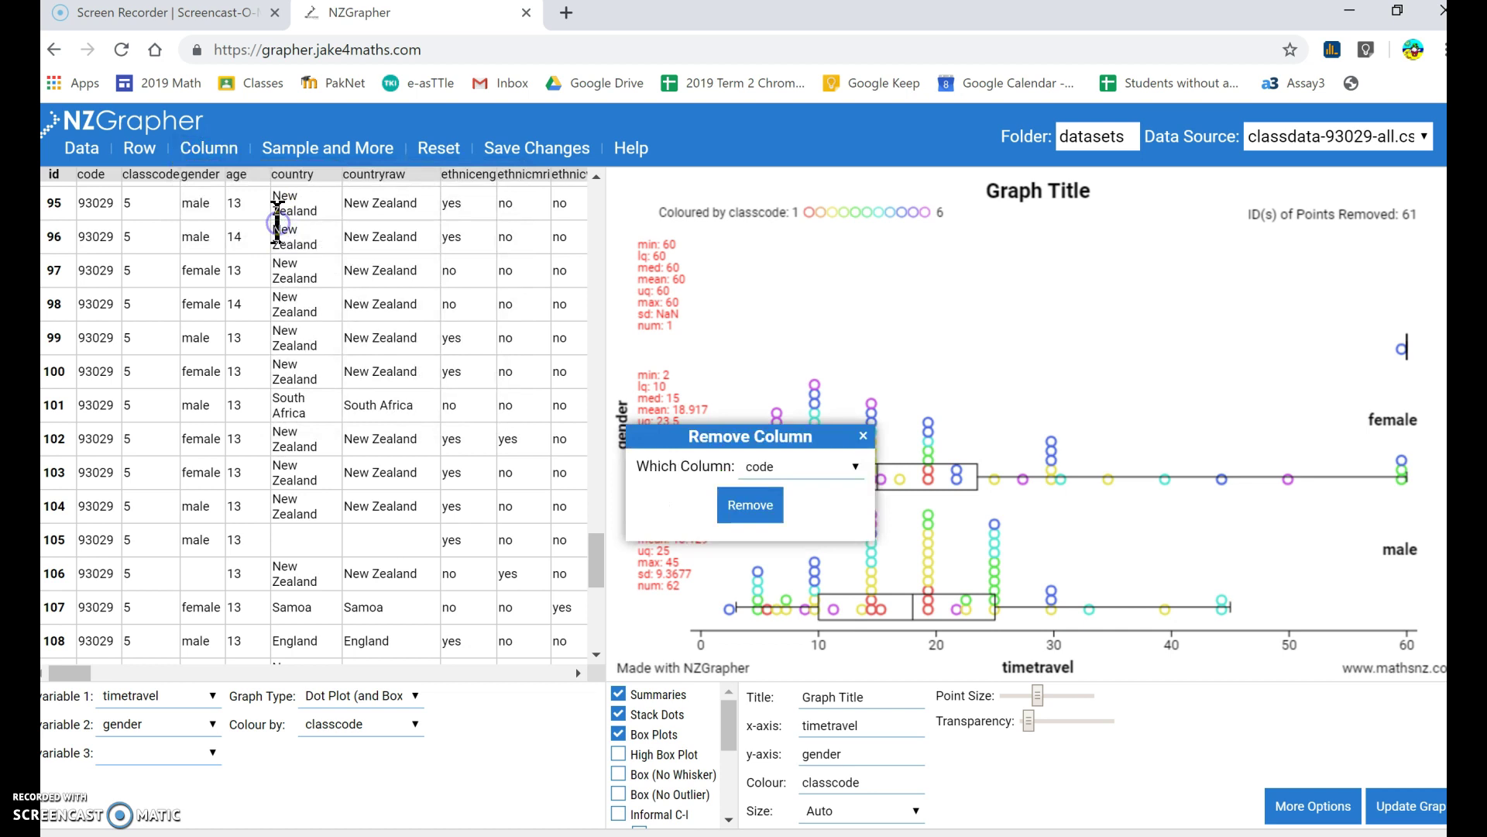
pyautogui.click(799, 471)
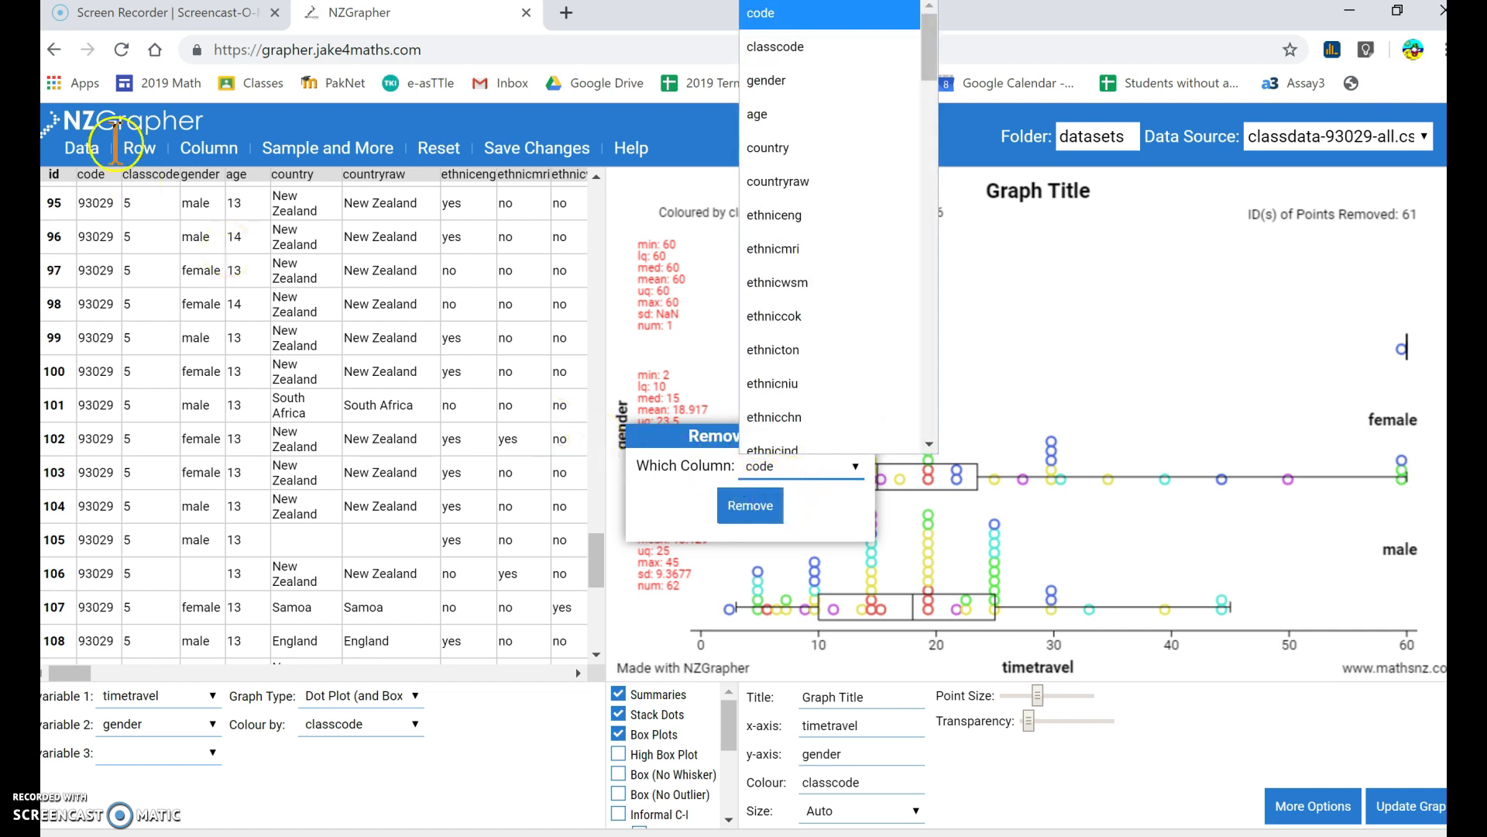
# Delete data row 106, which has no gender, and close the Remove Column dialog
pyautogui.click(137, 153)
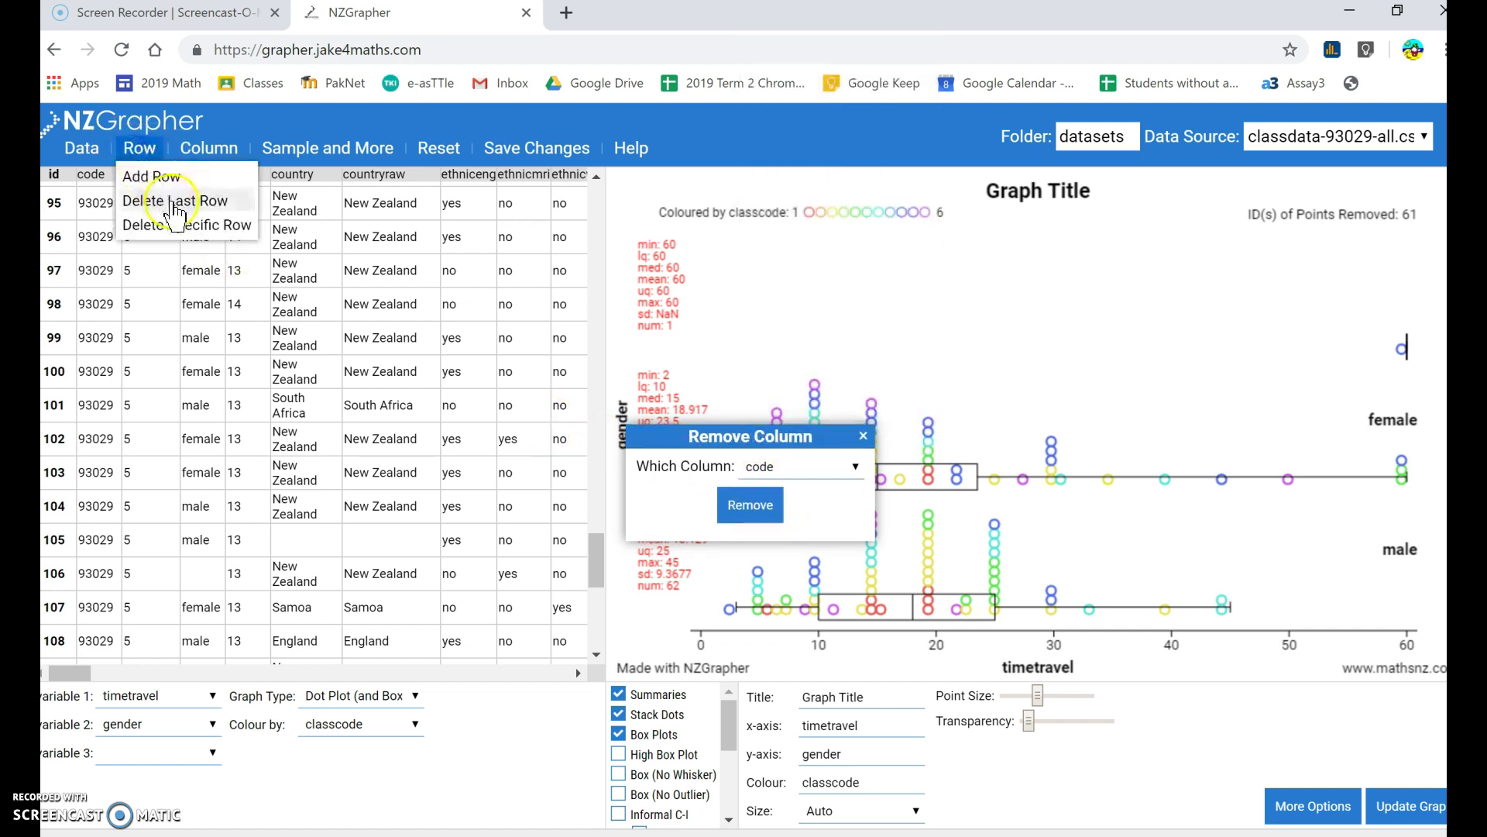
pyautogui.click(186, 225)
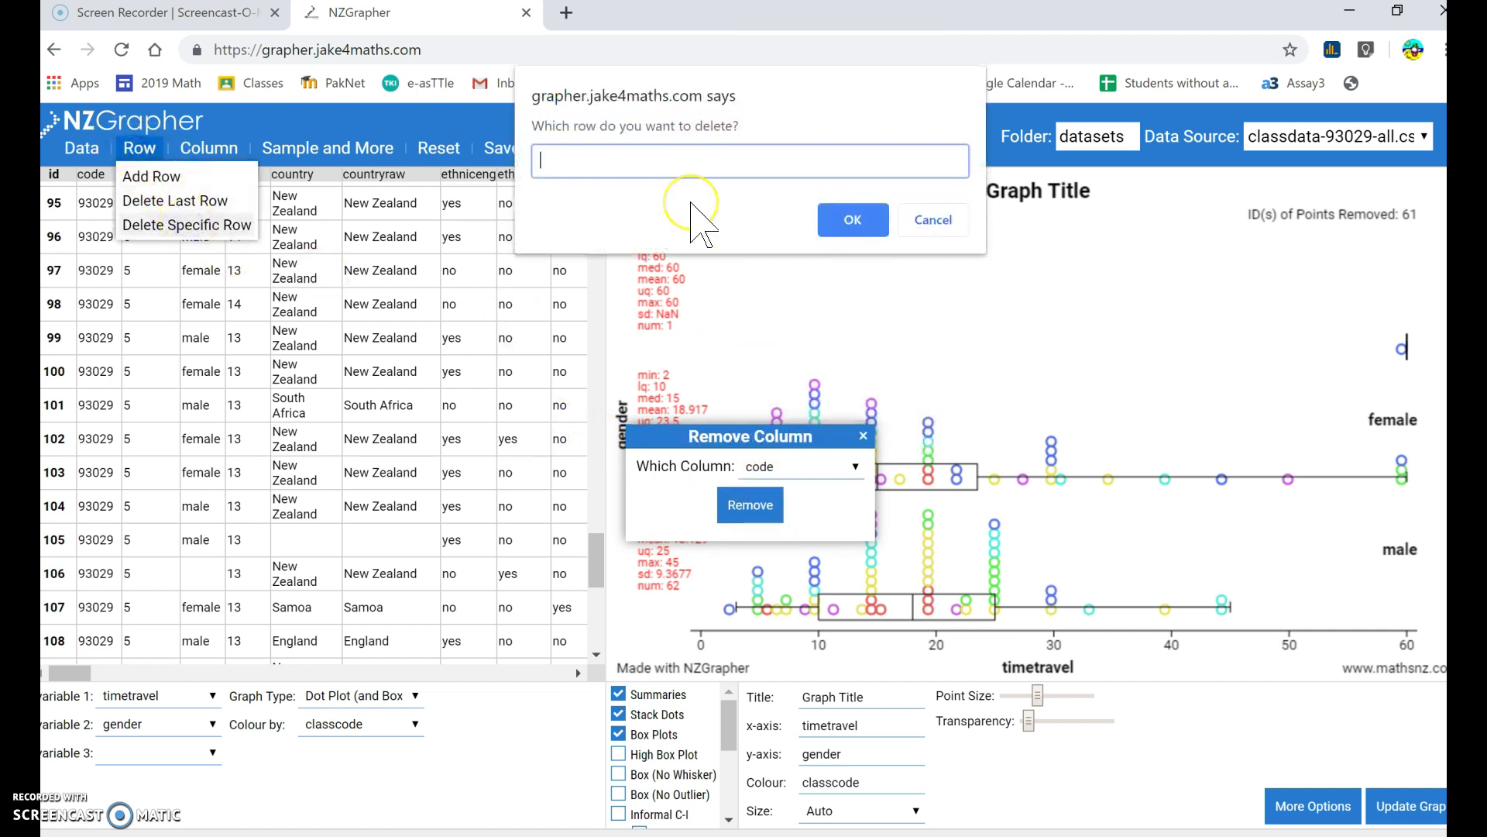
pyautogui.click(851, 220)
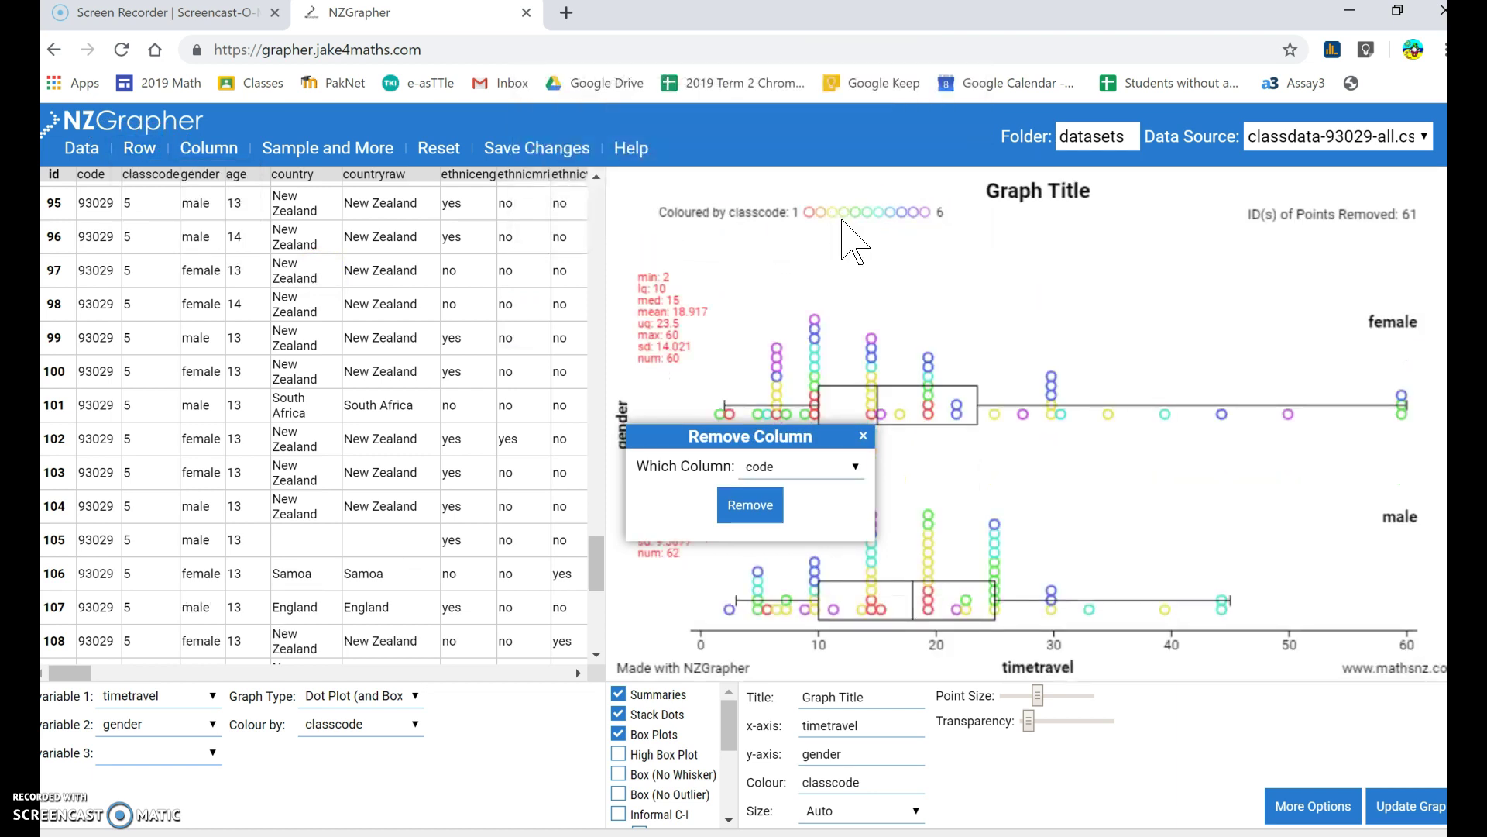
pyautogui.click(863, 436)
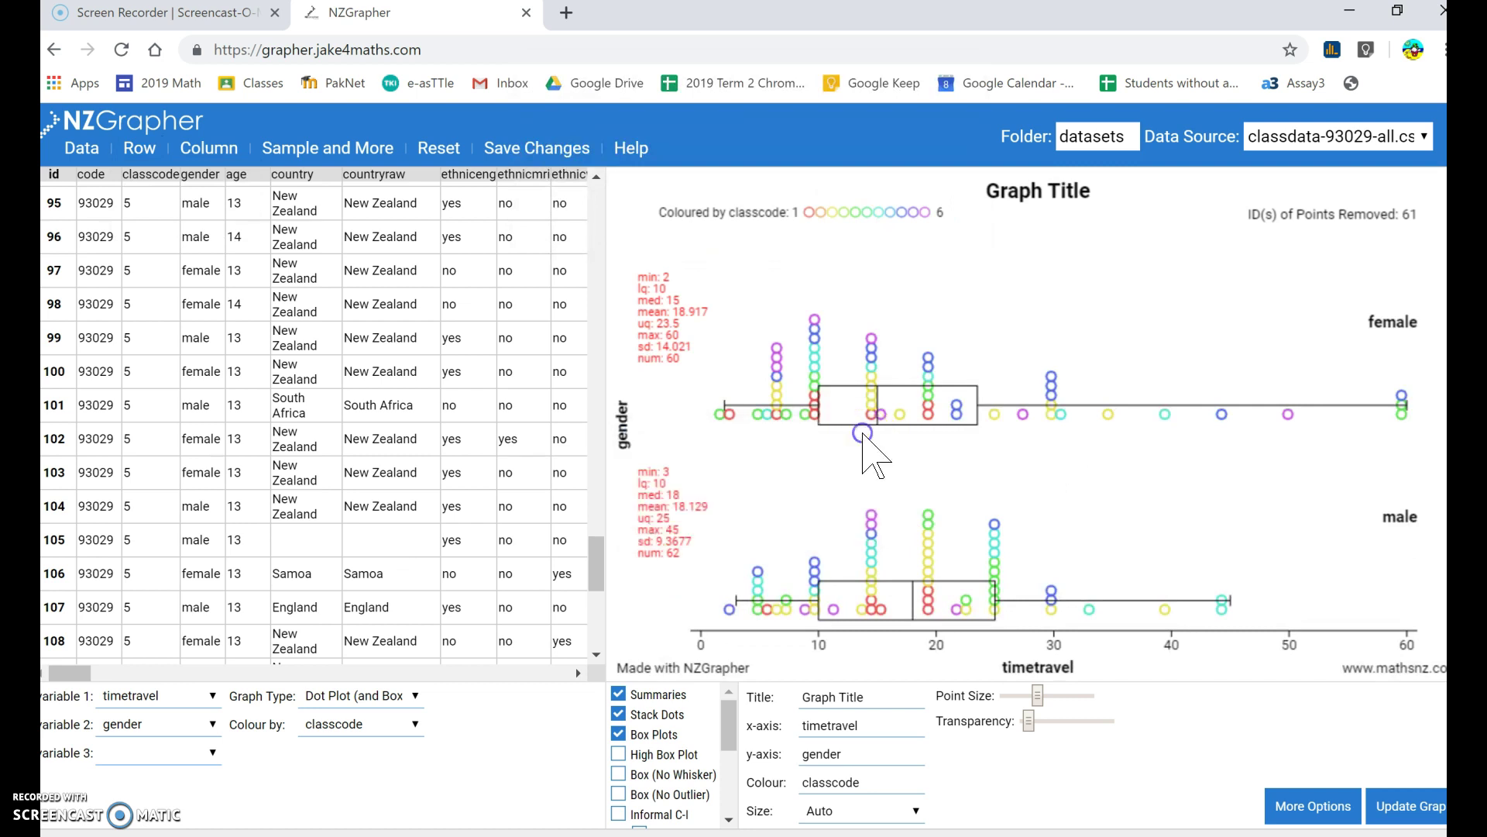
# Set the graph title to "Compare Travel Time" and update the graph
pyautogui.click(883, 702)
pyautogui.moveTo(883, 702); pyautogui.dragTo(766, 706)
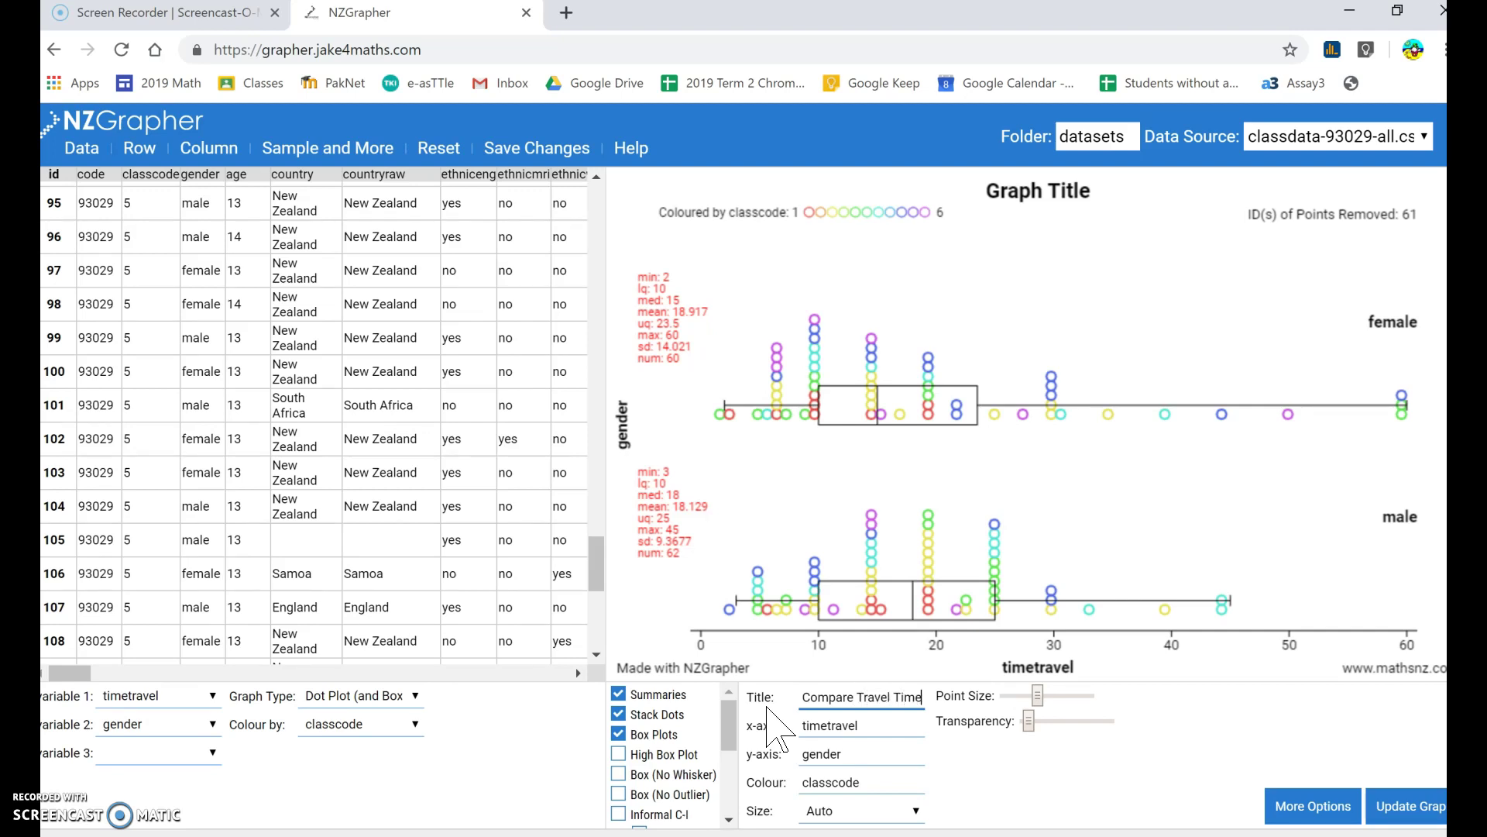
pyautogui.click(1412, 804)
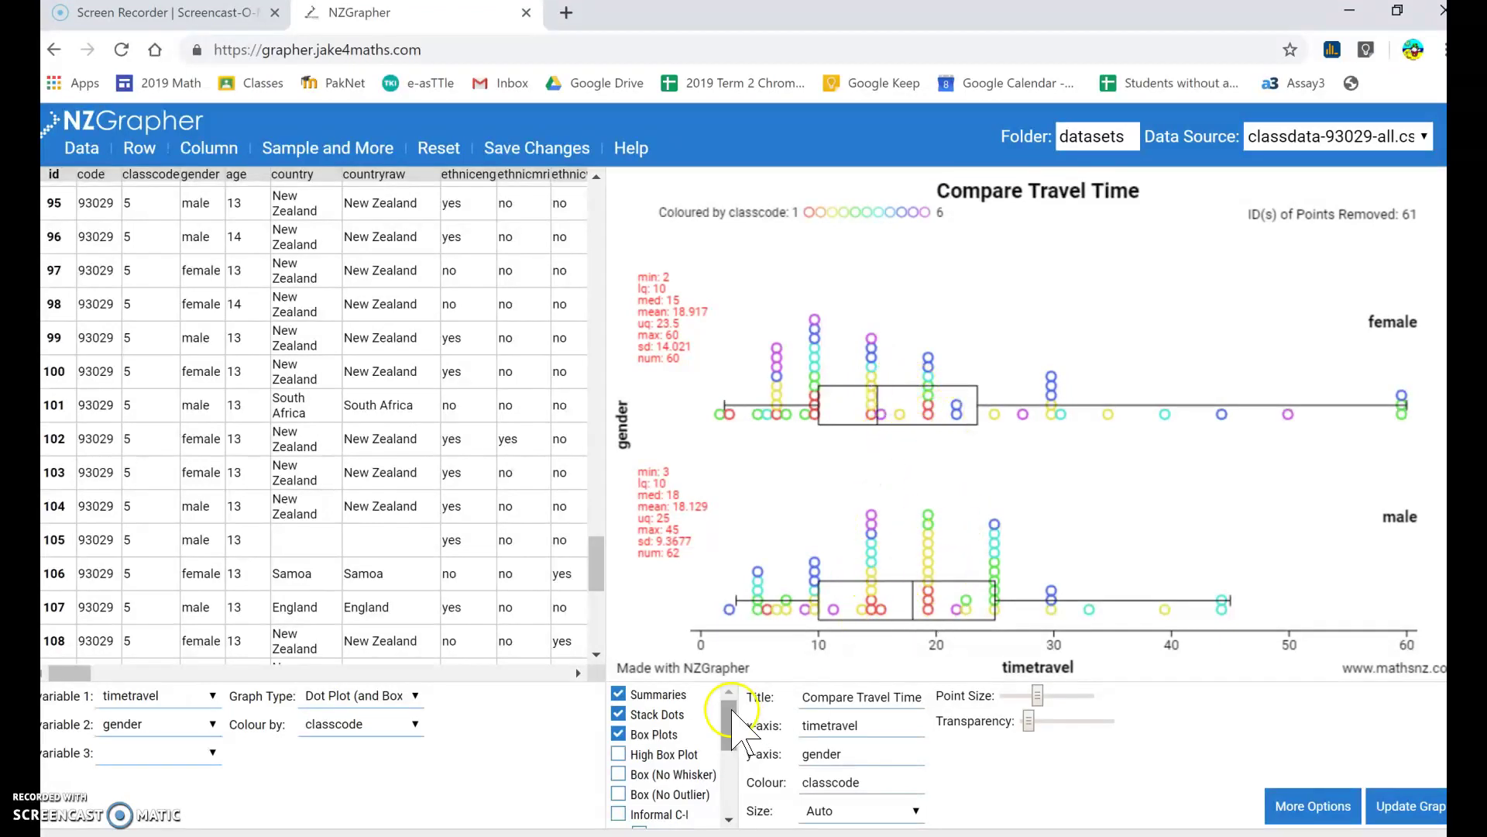
# Turn on Mean Dot and Informal C-I for the travel time plot
pyautogui.moveTo(725, 725); pyautogui.dragTo(724, 740)
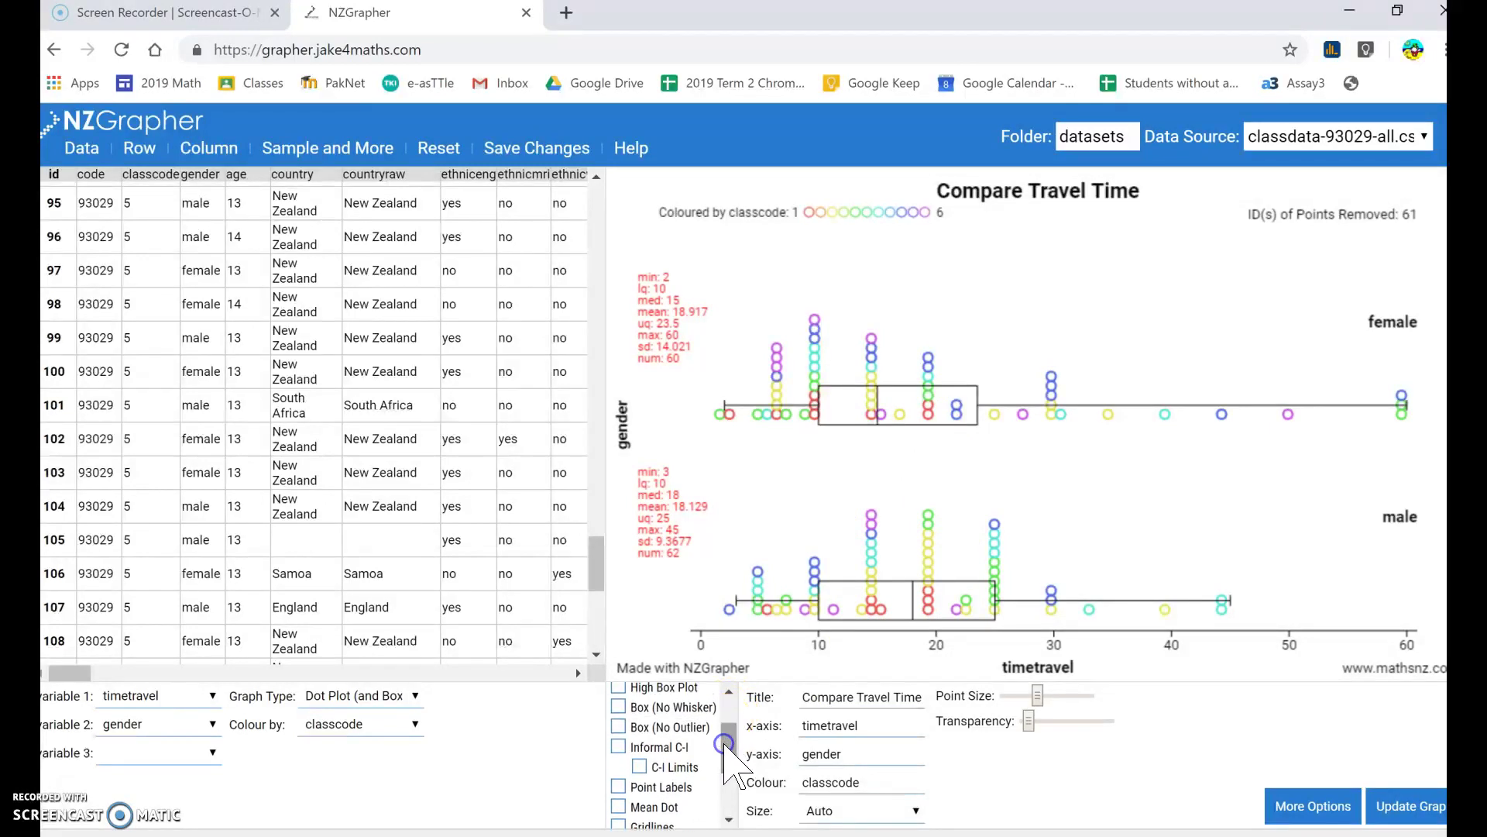
pyautogui.click(620, 804)
pyautogui.click(750, 543)
pyautogui.click(619, 747)
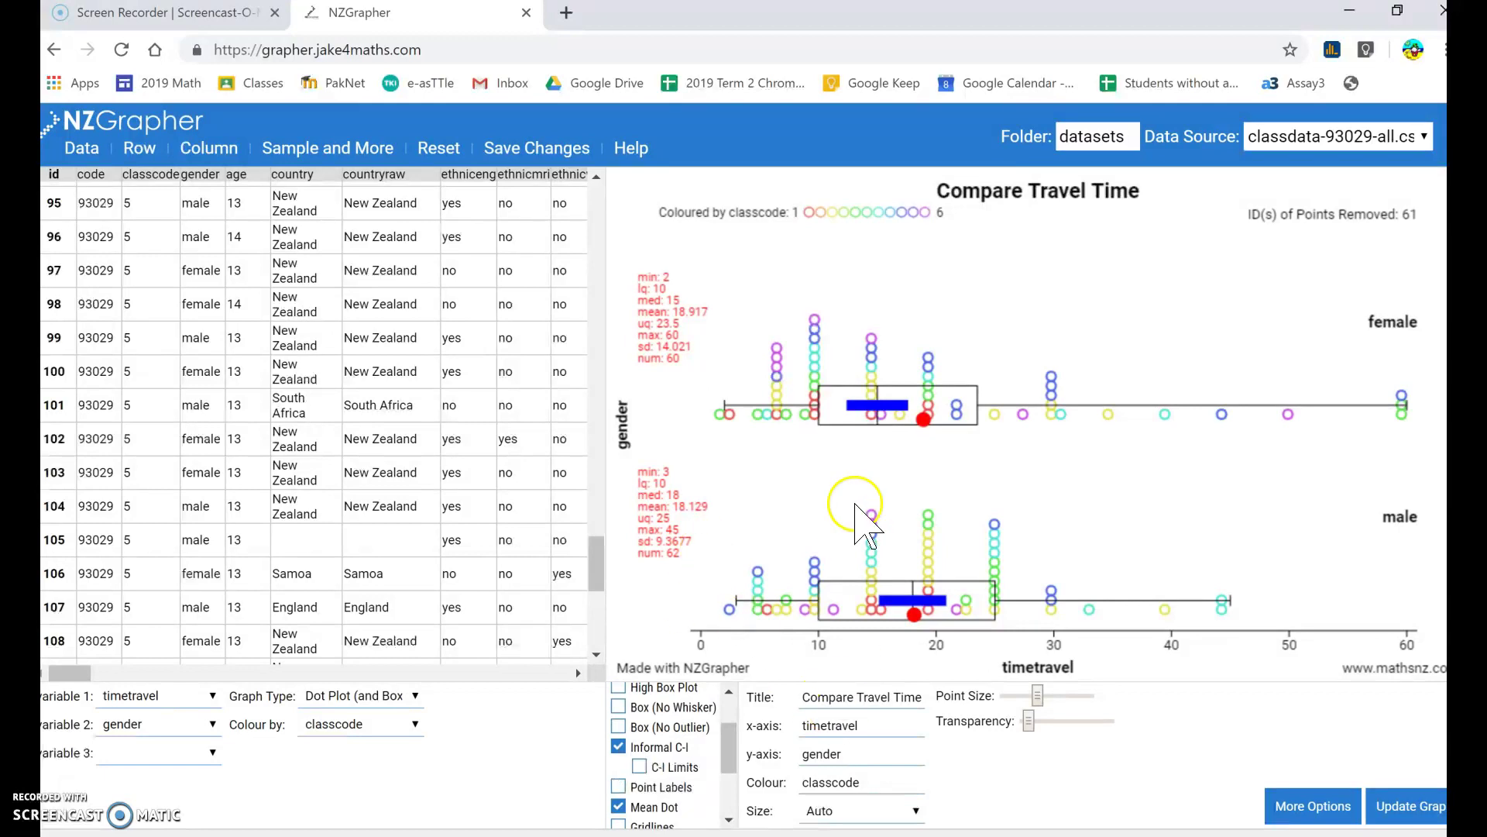
# Turn off Informal C-I and add gridlines to the plot
pyautogui.click(618, 747)
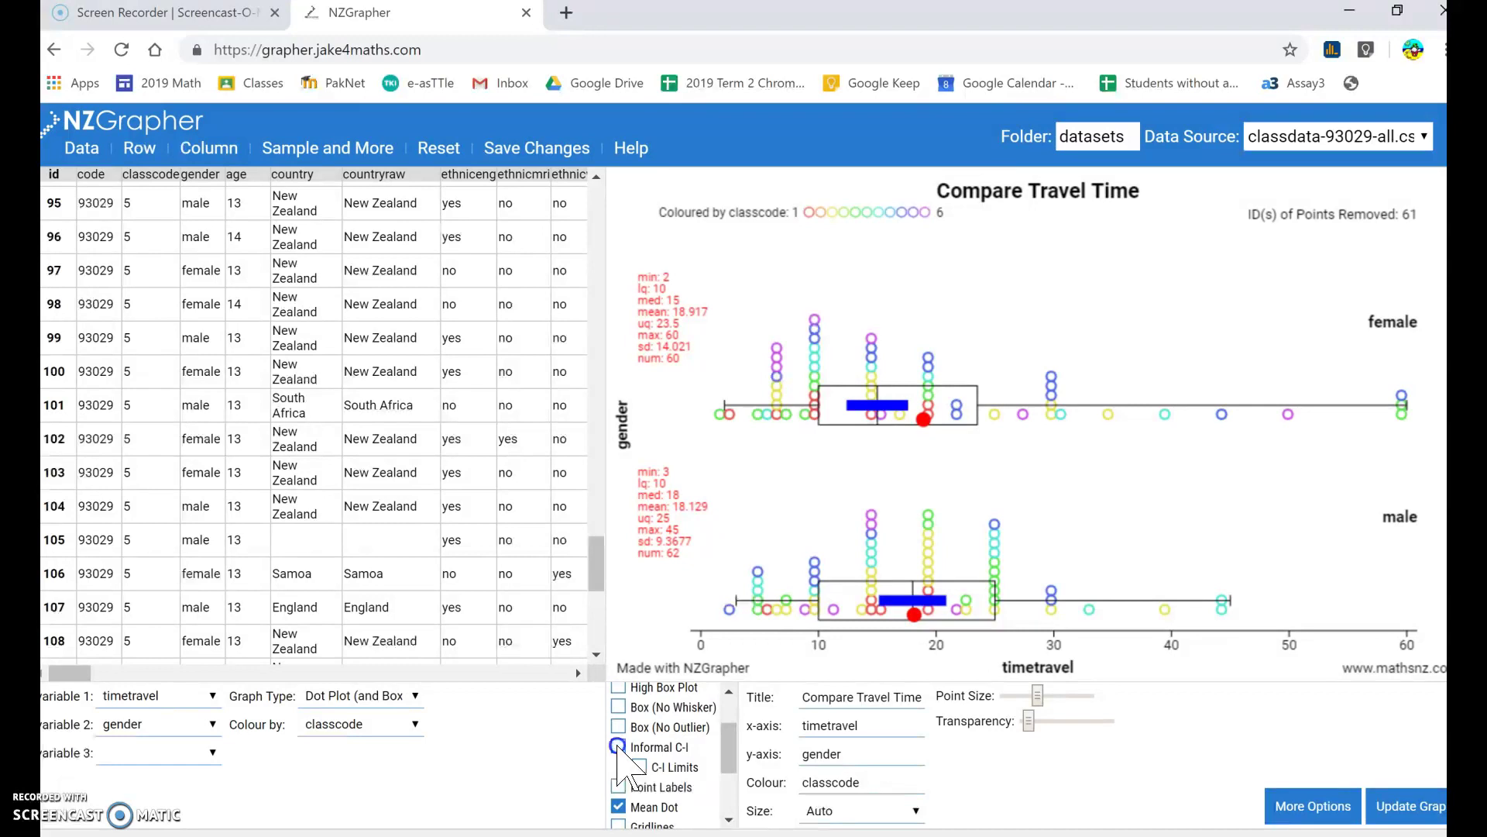
pyautogui.moveTo(729, 750); pyautogui.dragTo(731, 781)
pyautogui.click(618, 734)
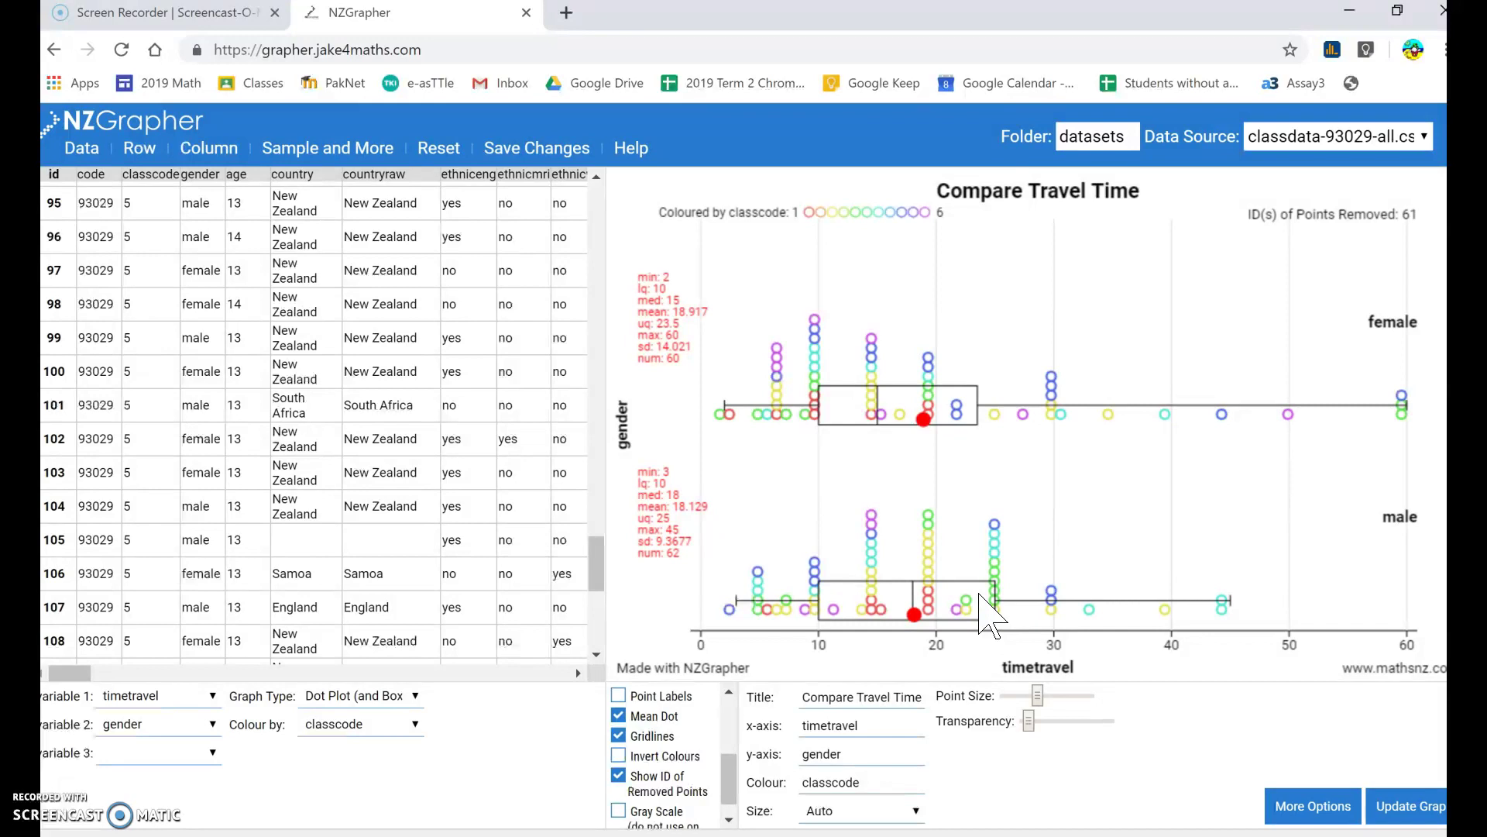
# Return the data table to its first rows and turn Informal C-I back on
pyautogui.click(597, 559)
pyautogui.moveTo(597, 559); pyautogui.dragTo(603, 172)
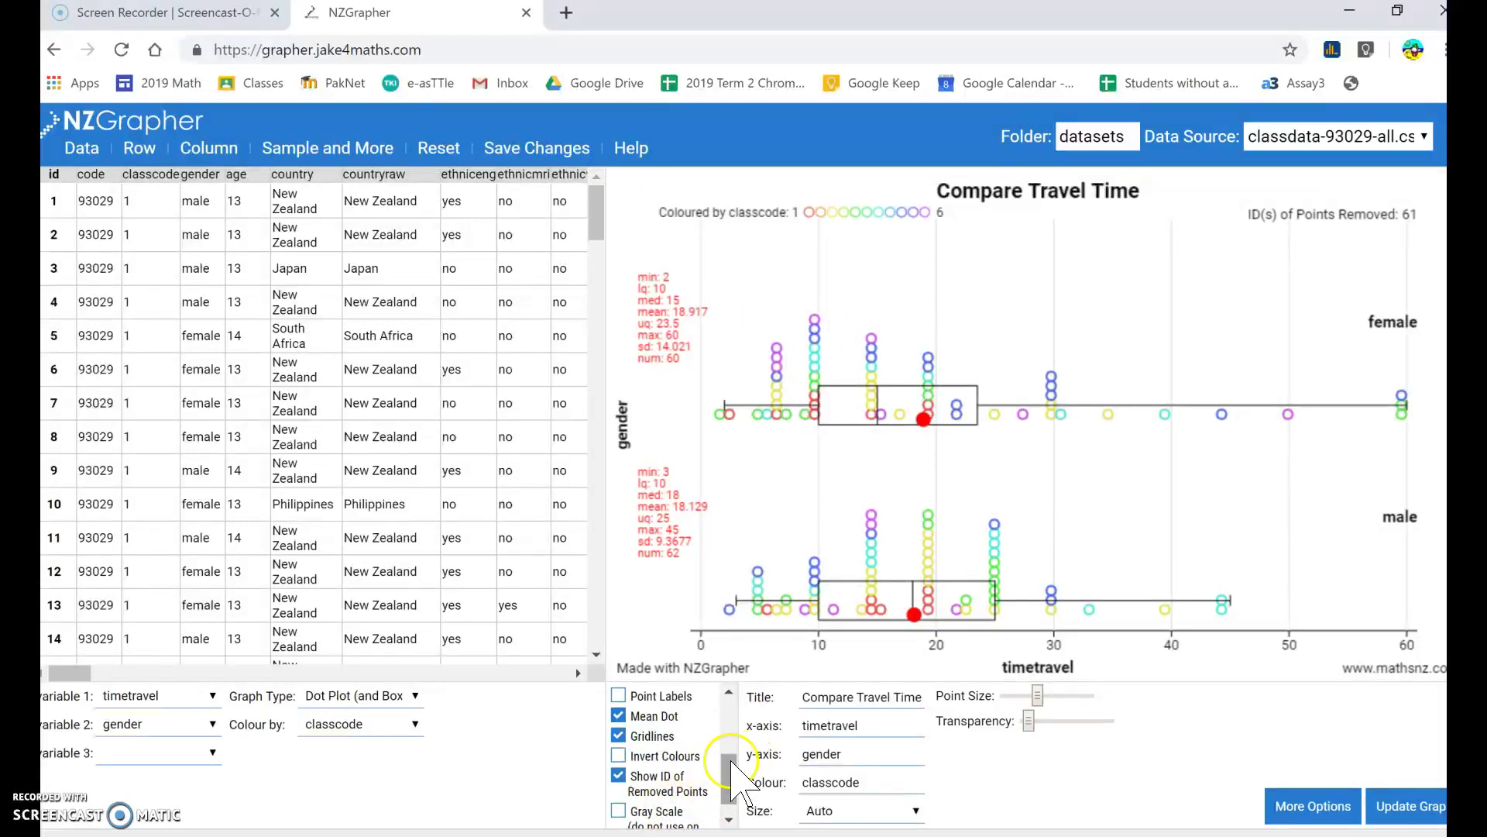
pyautogui.moveTo(729, 771); pyautogui.dragTo(723, 732)
pyautogui.click(618, 743)
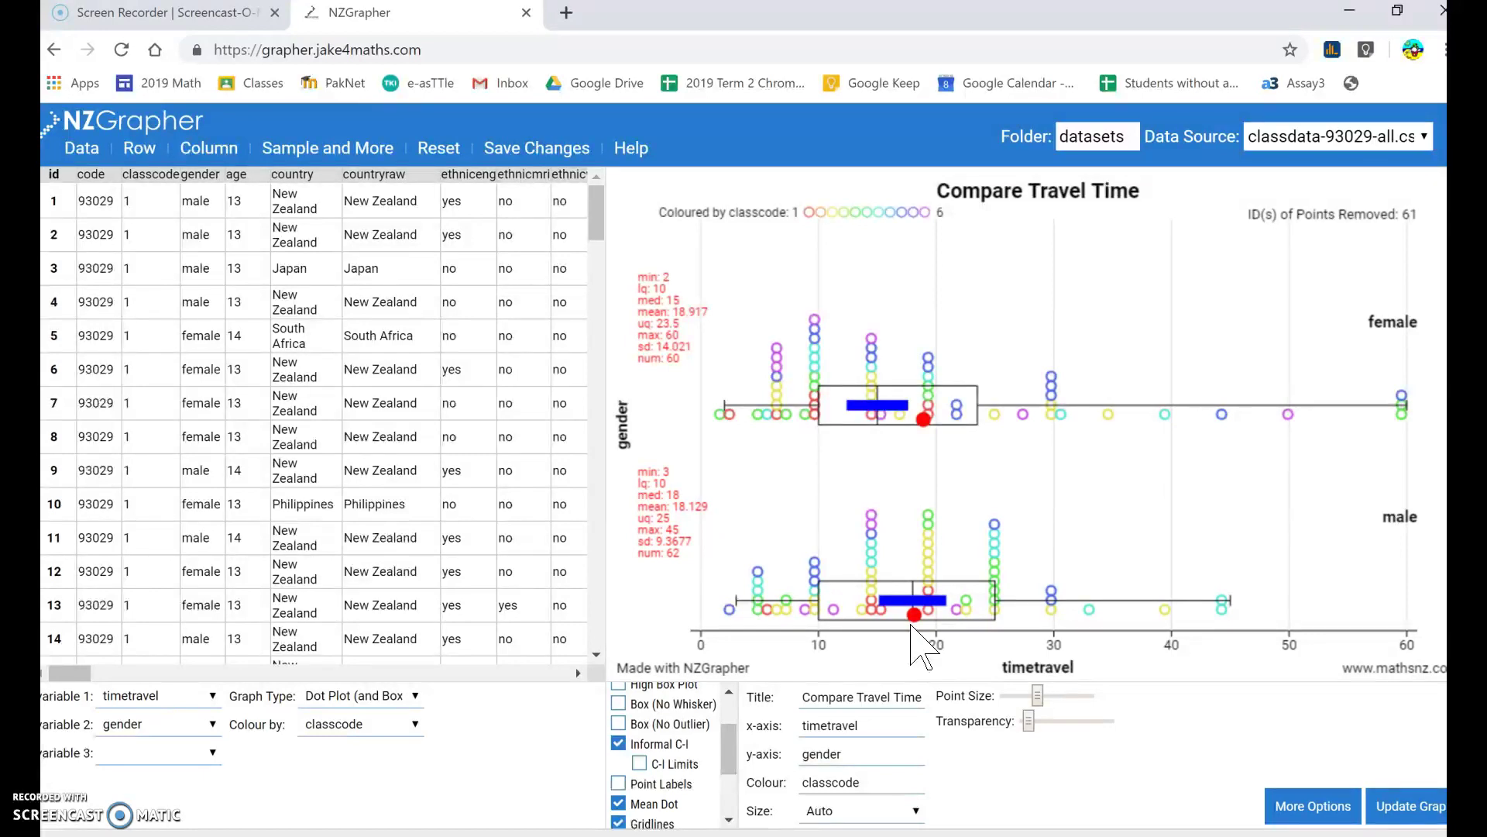
# Group the travel time plot by classcode and colour its points by gender
pyautogui.click(207, 723)
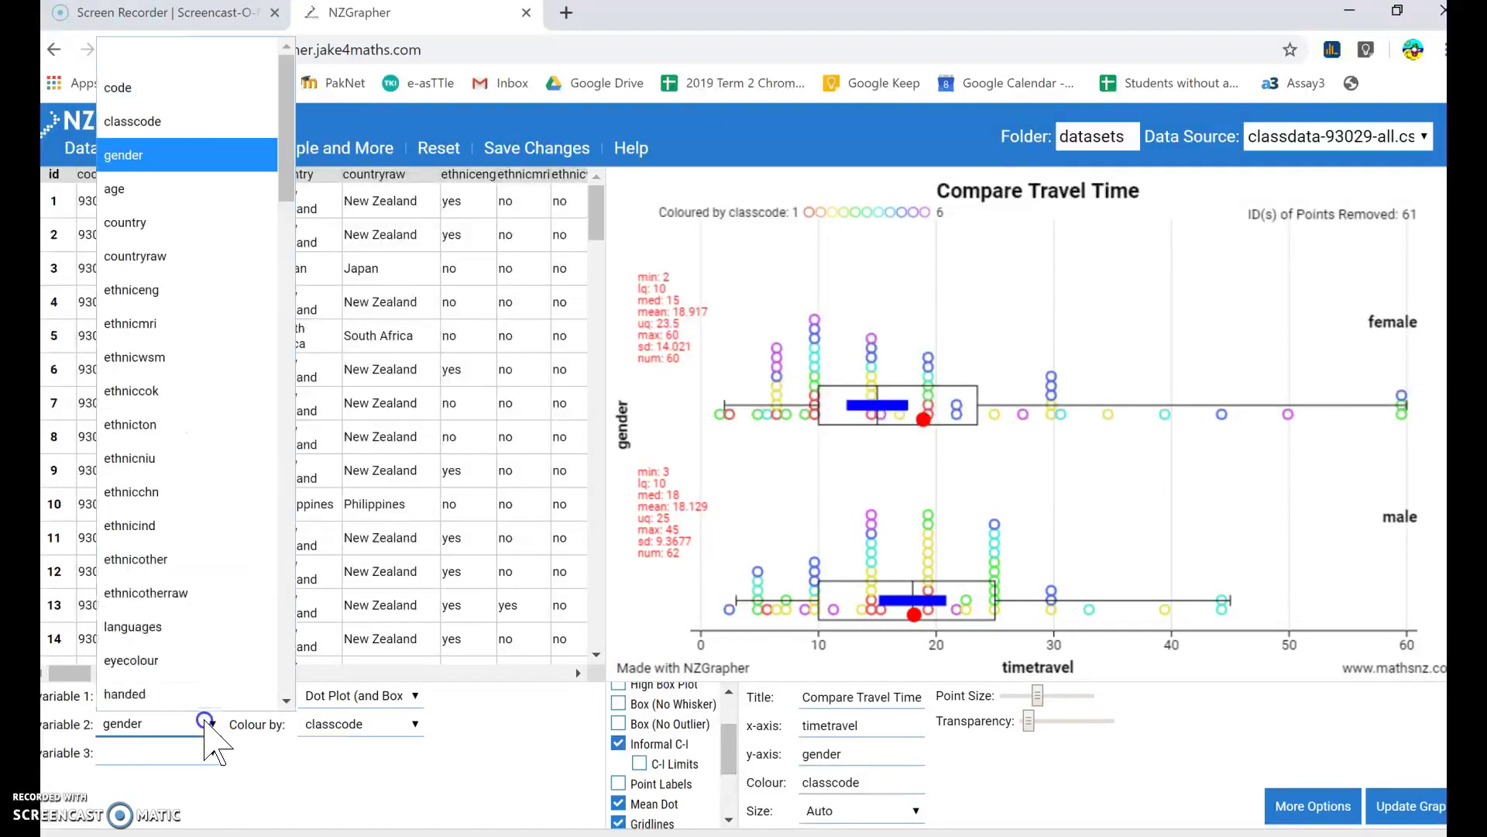
pyautogui.click(172, 125)
pyautogui.click(409, 722)
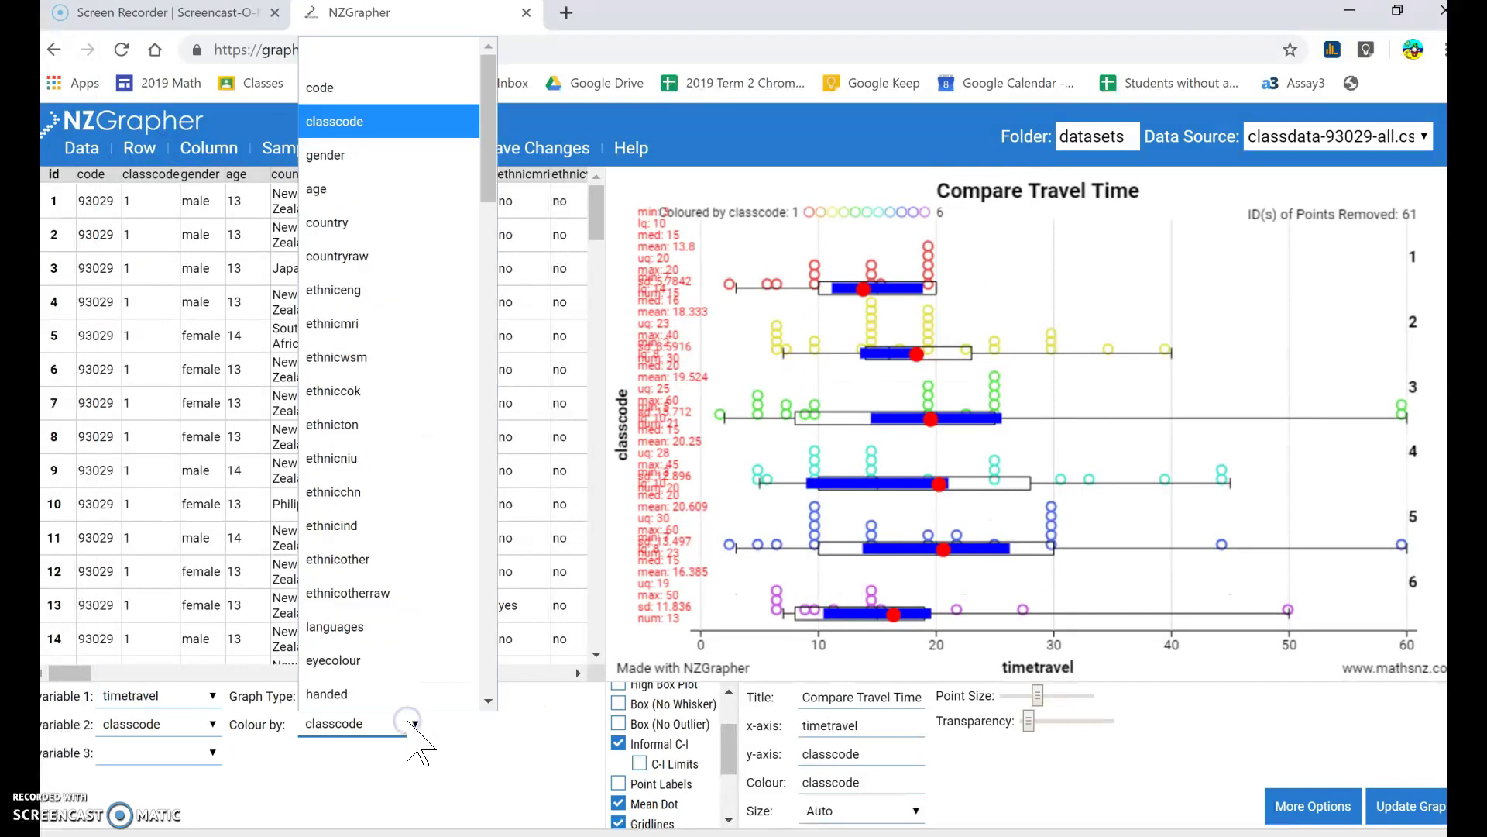
pyautogui.click(387, 155)
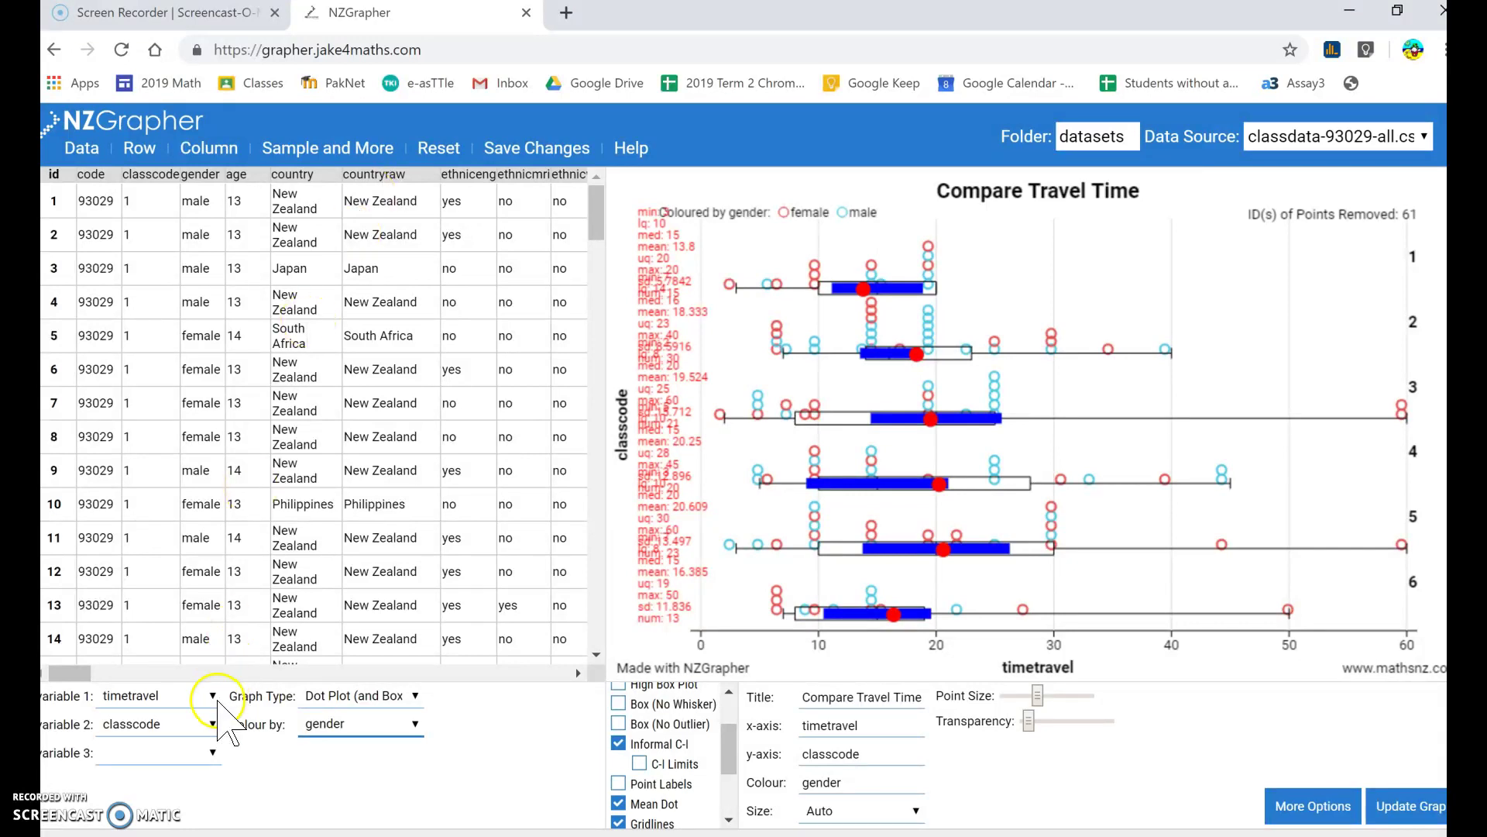
# Plot leftthumb grouped by gender, with the points coloured by classcode
pyautogui.click(179, 697)
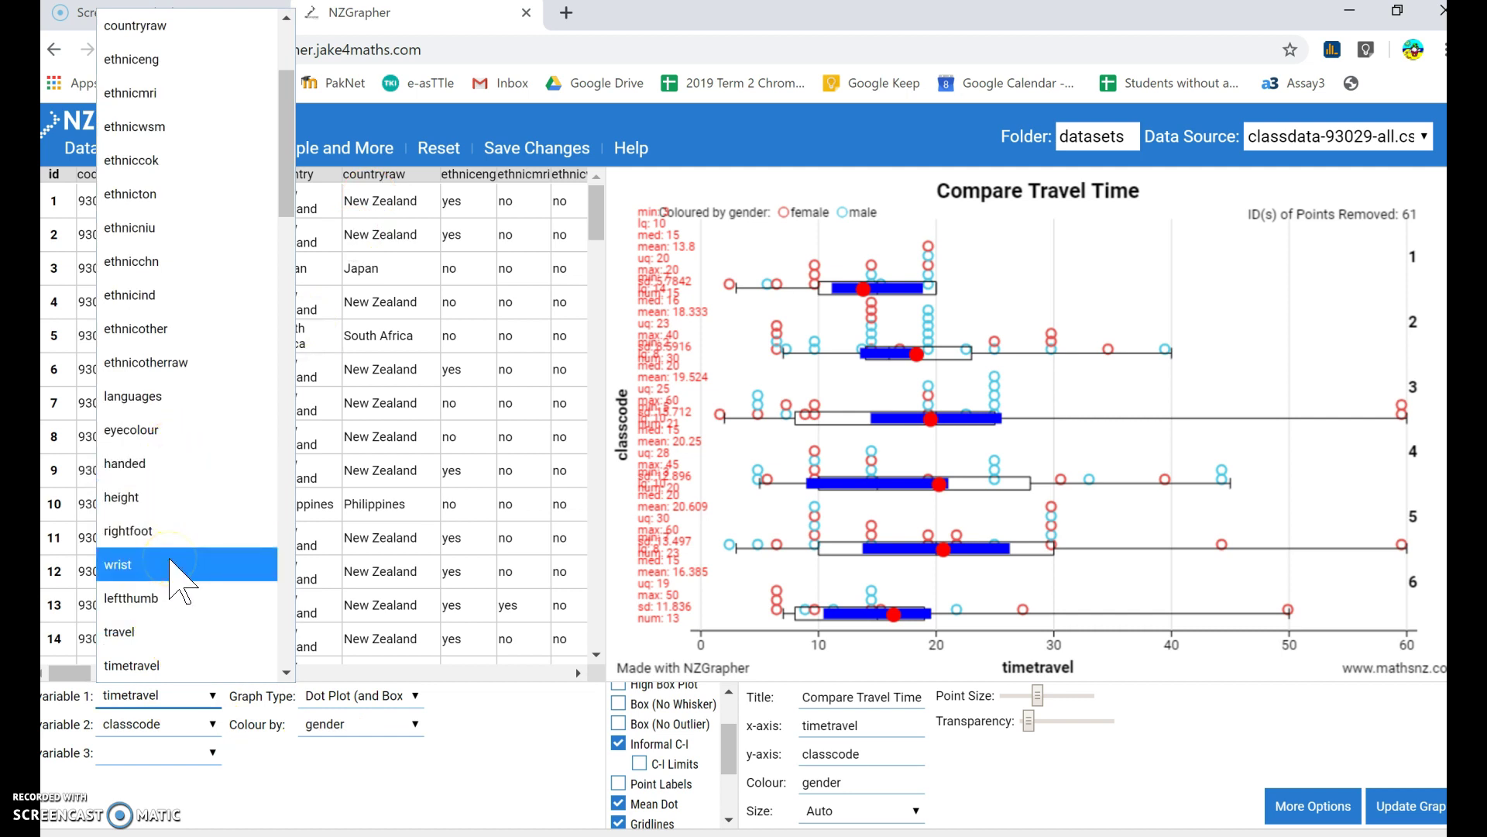
pyautogui.click(177, 598)
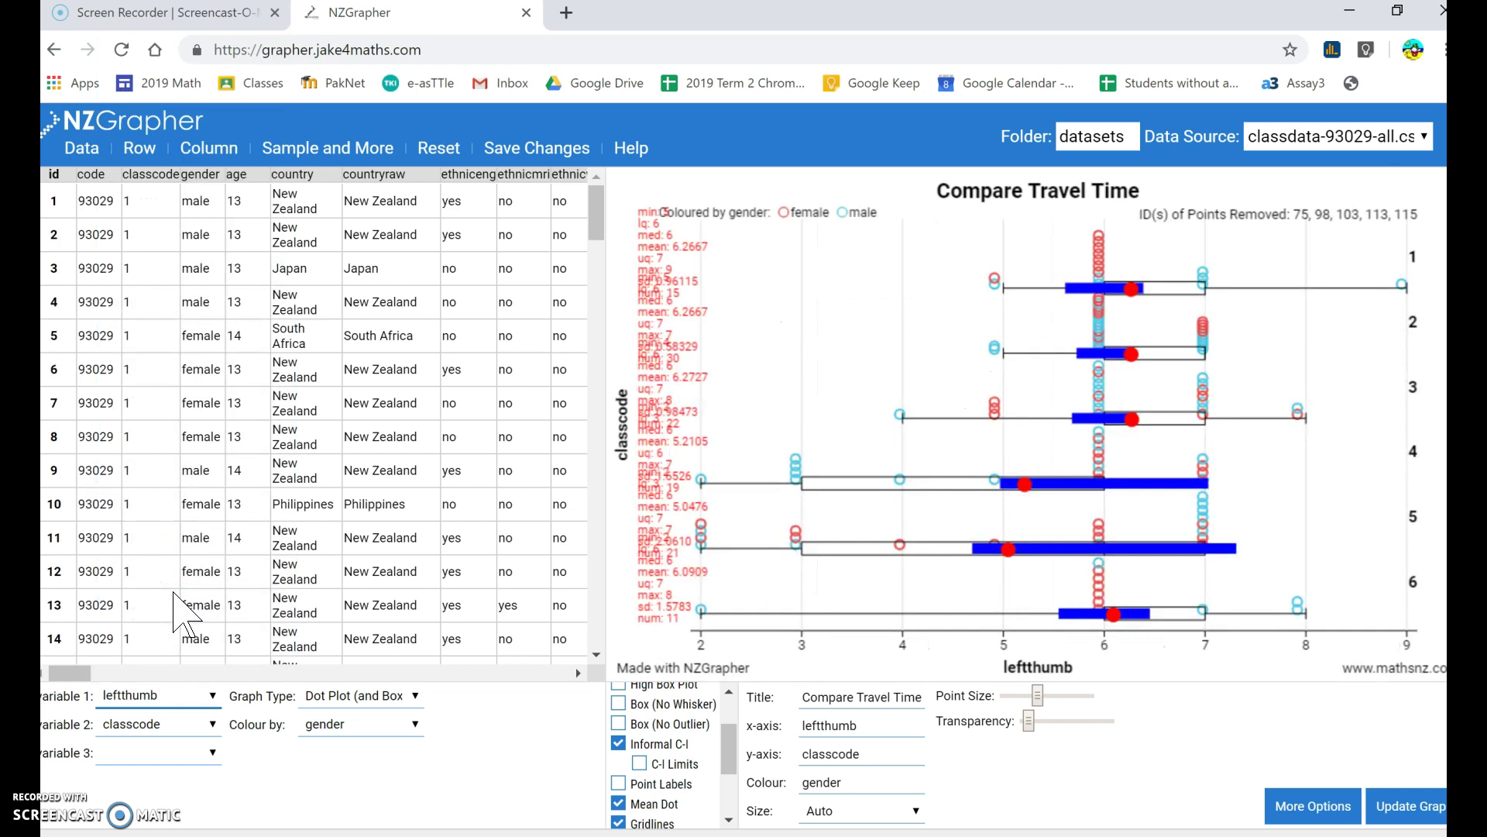
pyautogui.click(155, 724)
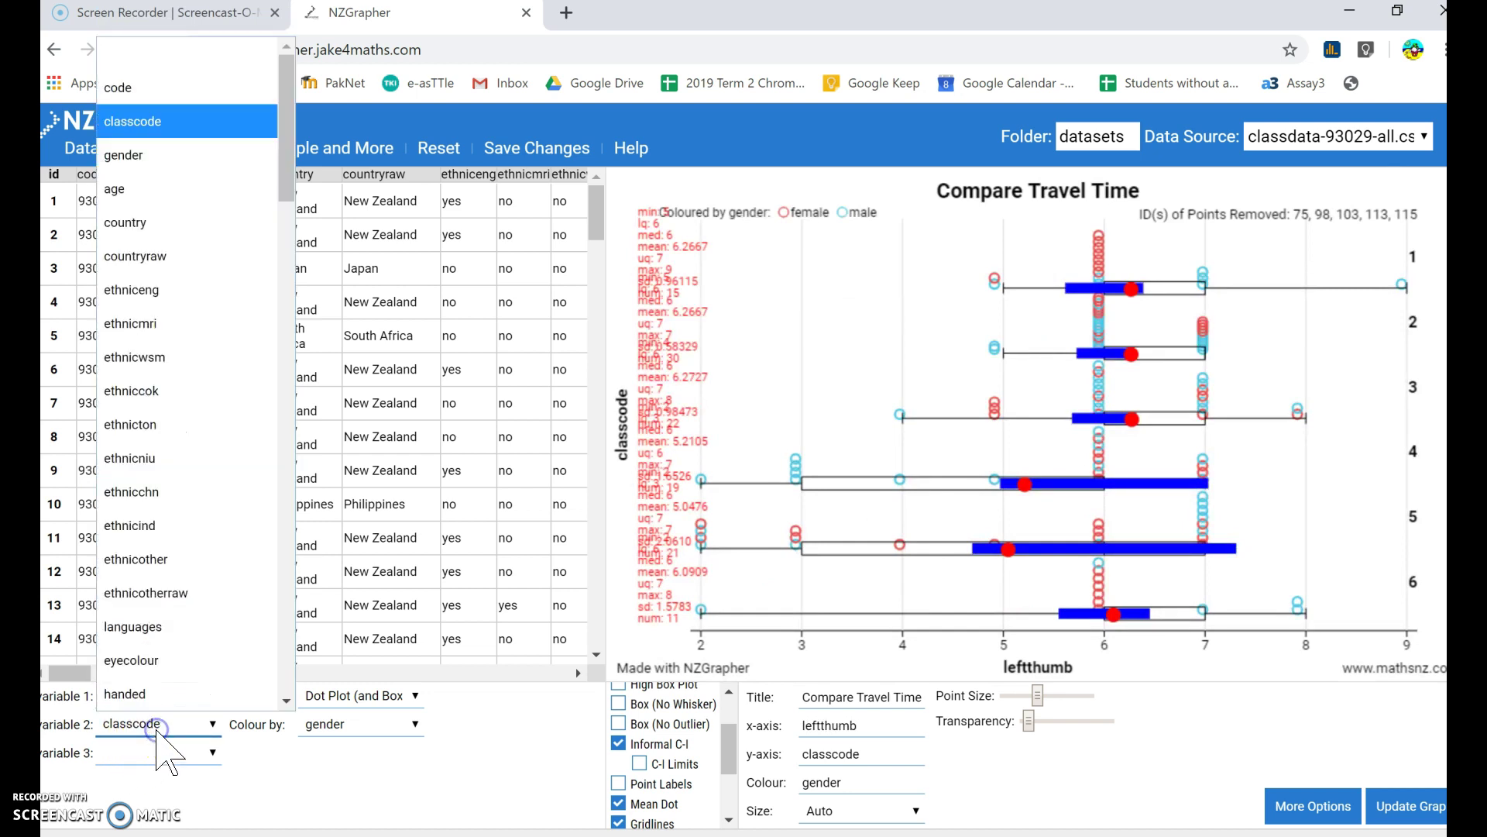
pyautogui.click(131, 155)
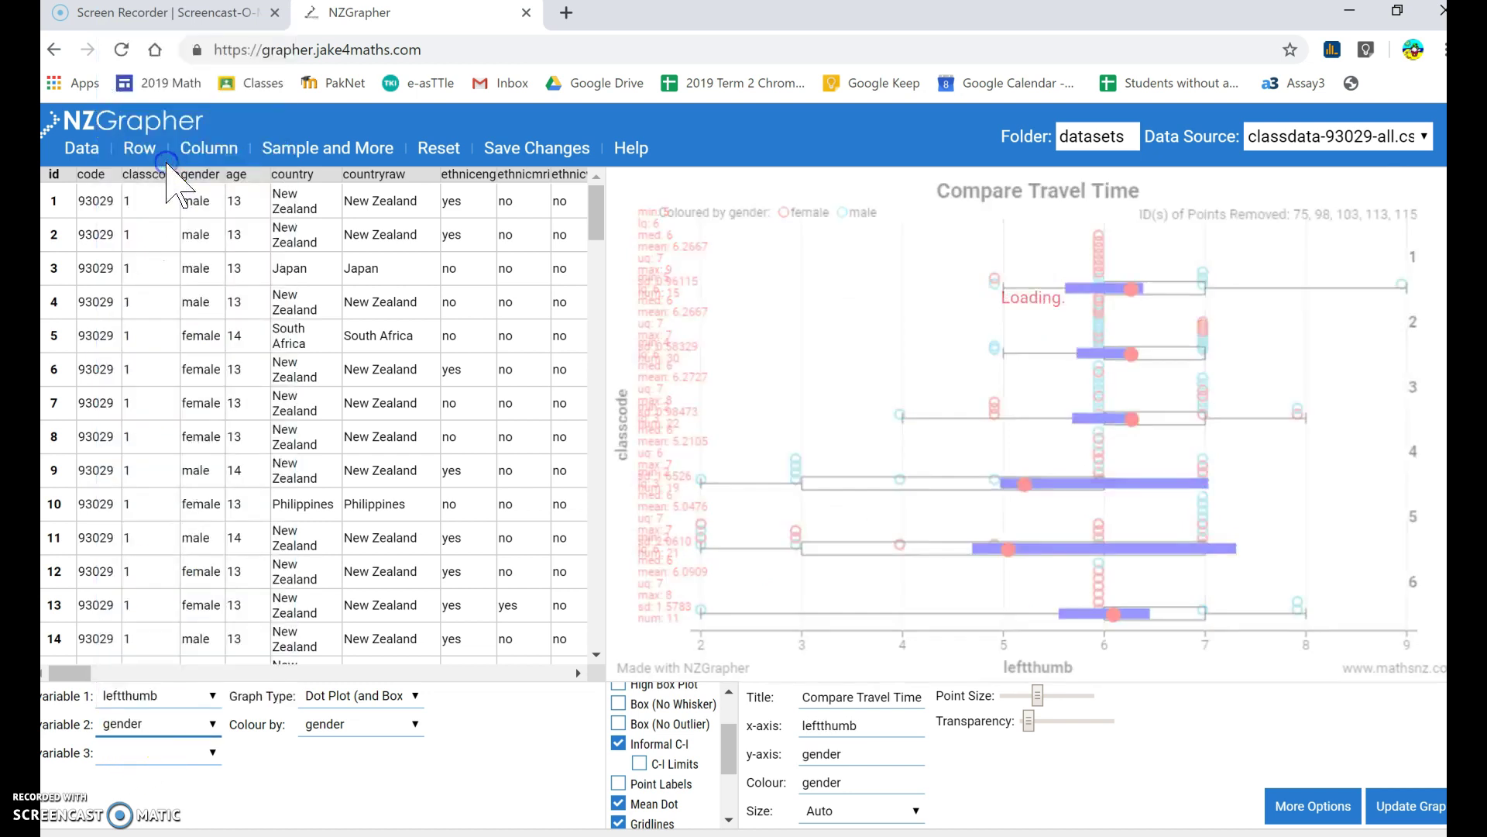
pyautogui.click(347, 724)
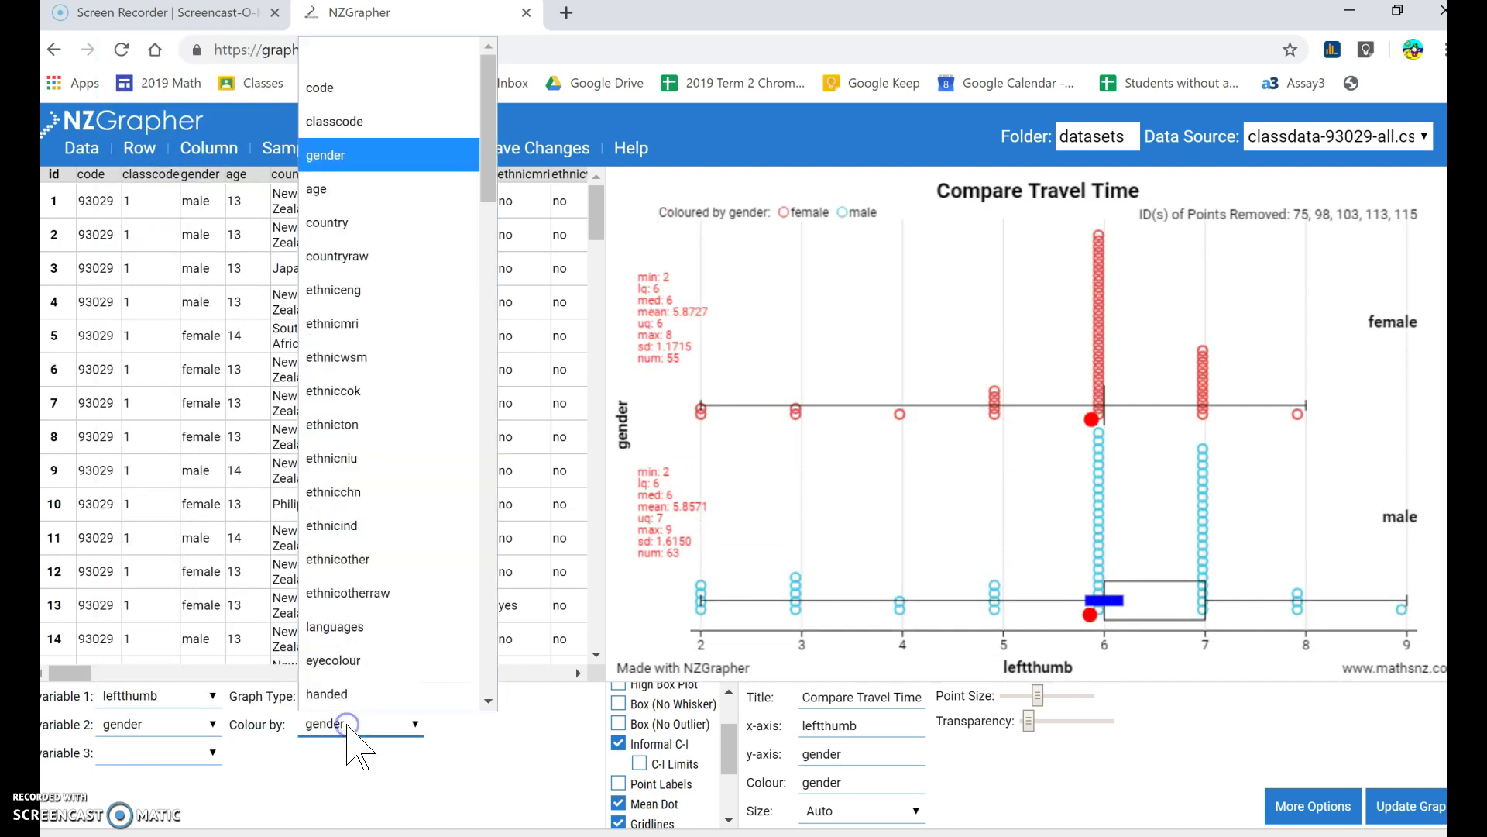
pyautogui.click(397, 124)
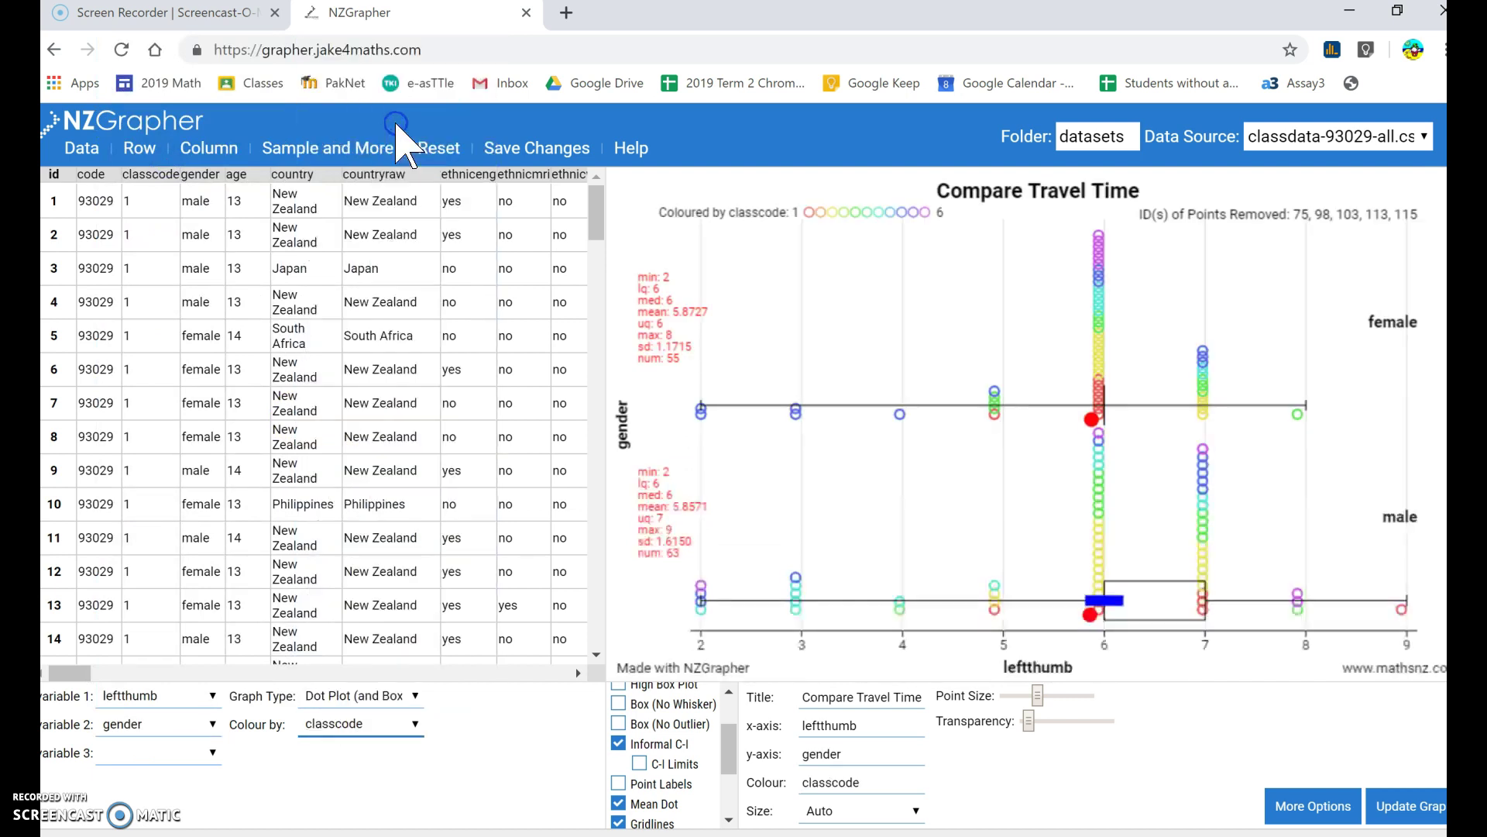